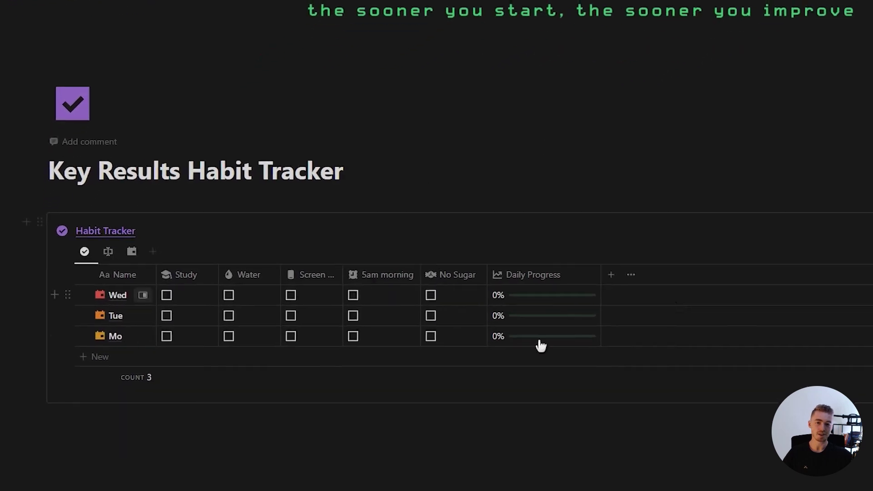
Step: Tick the 5am and No Sugar habits for Wed and log 45 study minutes for January 3
{"action": "left_click", "coordinate": [361, 295]}
{"action": "left_click", "coordinate": [440, 295]}
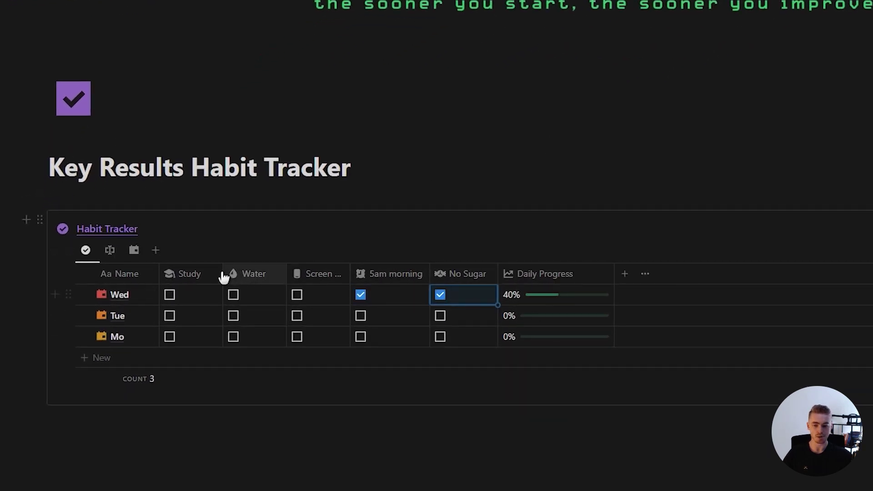
{"action": "left_click", "coordinate": [110, 250]}
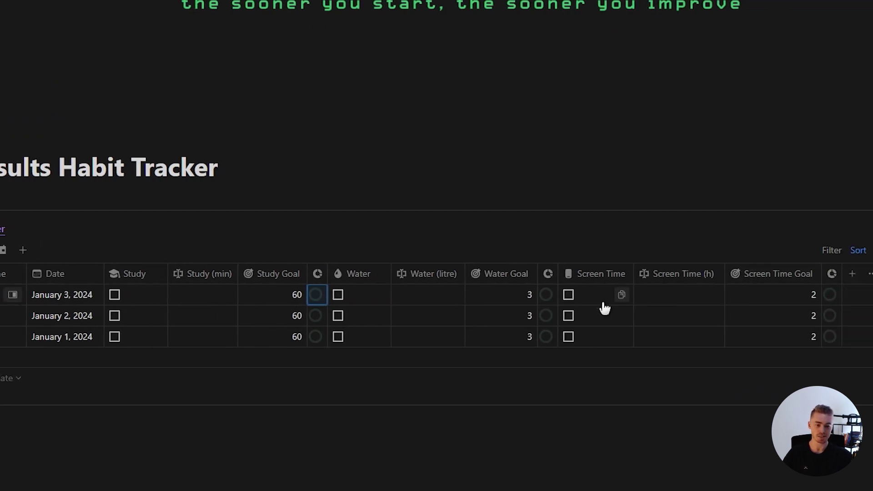
{"action": "left_click", "coordinate": [223, 296]}
{"action": "key", "text": "Escape"}
Step: Log 2 litres of water and 2 screen-time hours for January 3
{"action": "left_click", "coordinate": [444, 302]}
{"action": "type", "text": "2"}
{"action": "key", "text": "Escape"}
{"action": "left_click", "coordinate": [676, 301]}
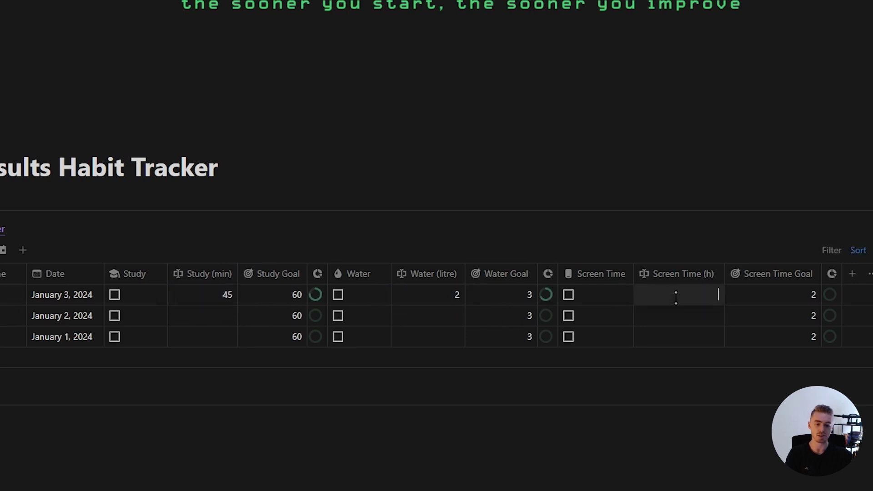
{"action": "type", "text": "2"}
{"action": "key", "text": "Escape"}
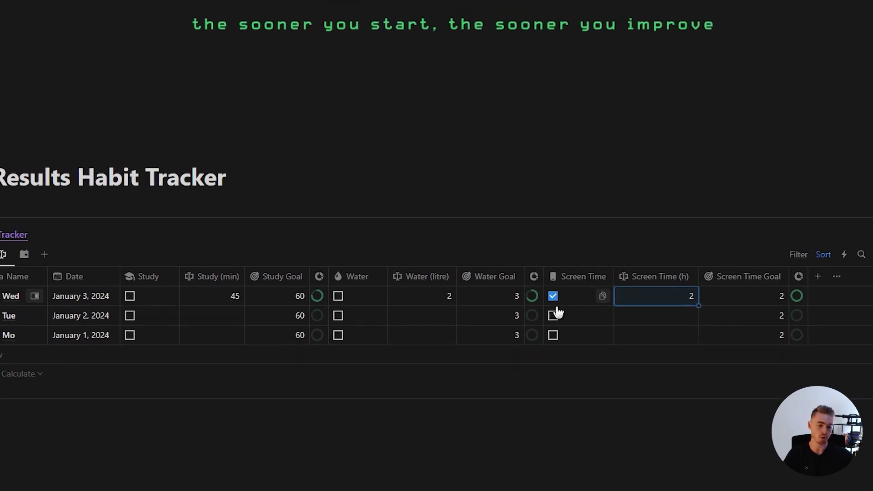
Step: Return to the checkbox habit view, then view the monthly calendar and the day templates list
{"action": "left_click", "coordinate": [9, 260]}
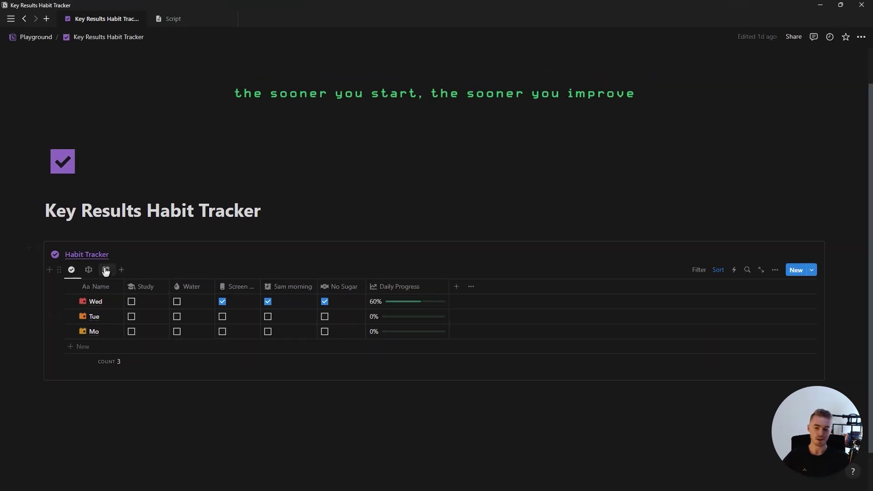
{"action": "left_click", "coordinate": [106, 270]}
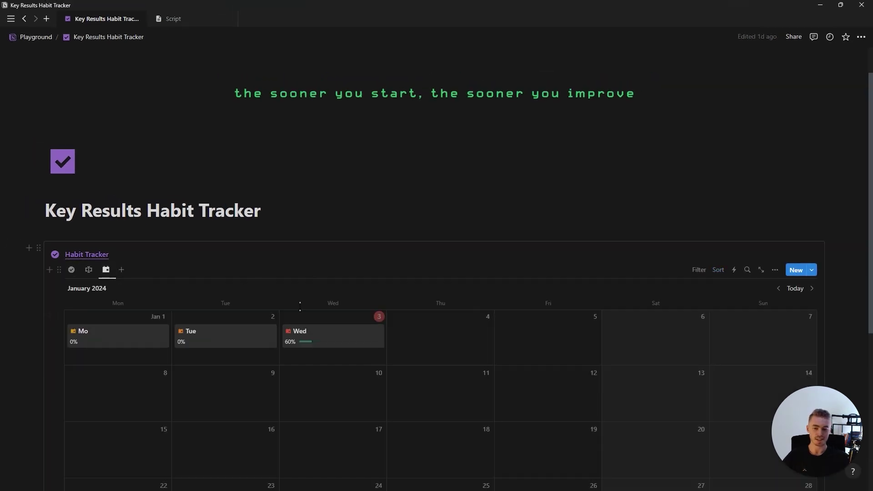
{"action": "left_click", "coordinate": [812, 271]}
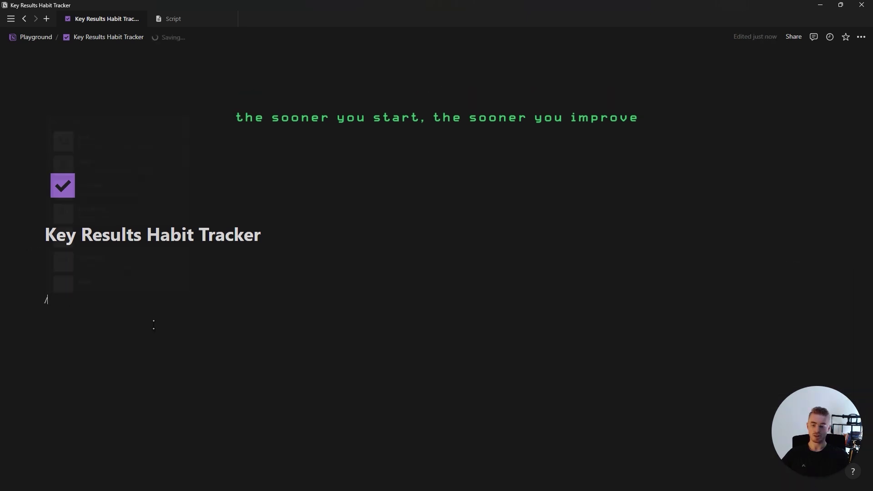
Step: Insert a new table database named Habit Tracker with its title hidden
{"action": "type", "text": "/tabl"}
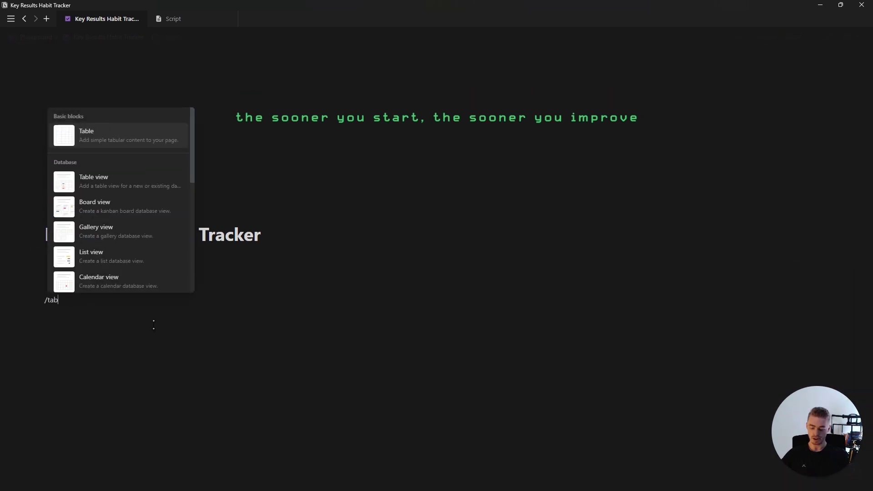
{"action": "left_click", "coordinate": [137, 235]}
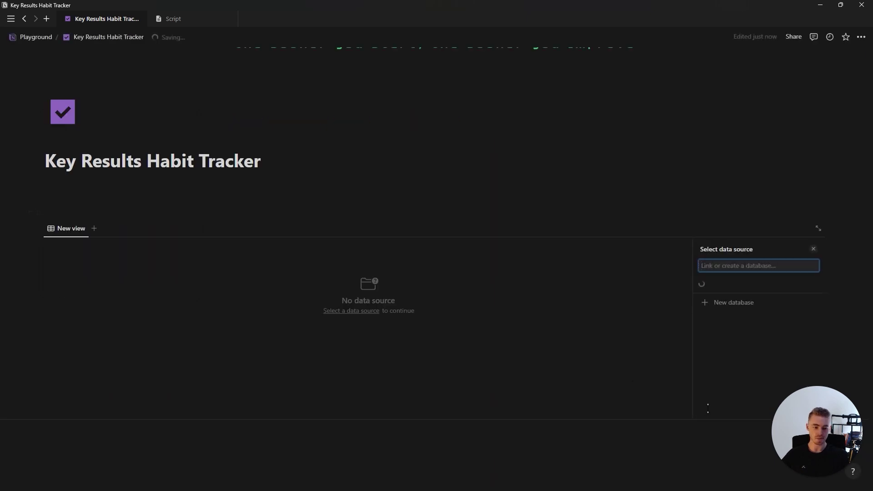
{"action": "left_click", "coordinate": [728, 303]}
{"action": "type", "text": "Habit Tracker"}
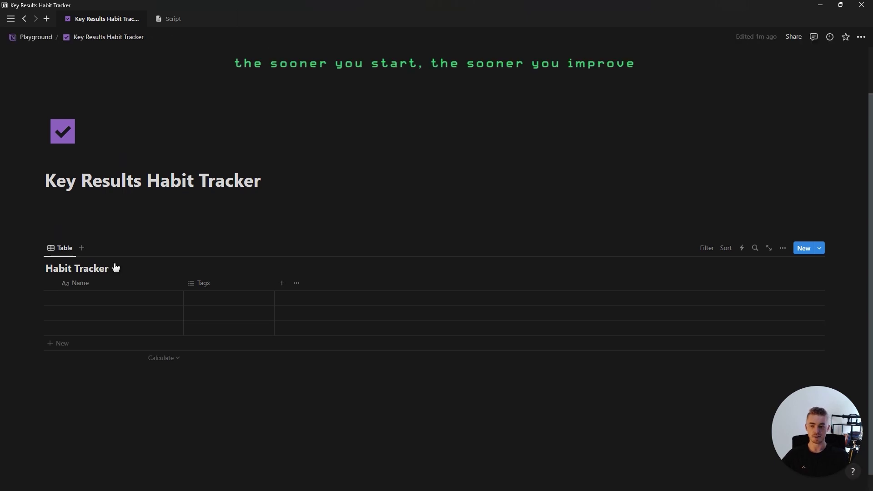
{"action": "left_click", "coordinate": [118, 269]}
{"action": "left_click", "coordinate": [112, 314]}
Step: Delete the Tags column and give the table view a check-circle icon
{"action": "left_click", "coordinate": [220, 268]}
{"action": "left_click", "coordinate": [246, 399]}
{"action": "left_click", "coordinate": [397, 263]}
{"action": "left_click", "coordinate": [64, 248]}
{"action": "left_click", "coordinate": [64, 268]}
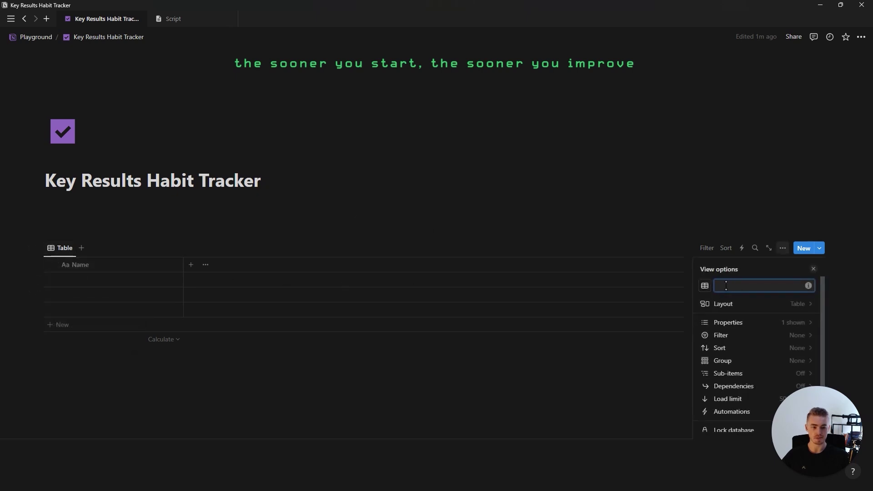
{"action": "left_click", "coordinate": [705, 286]}
{"action": "left_click", "coordinate": [655, 357]}
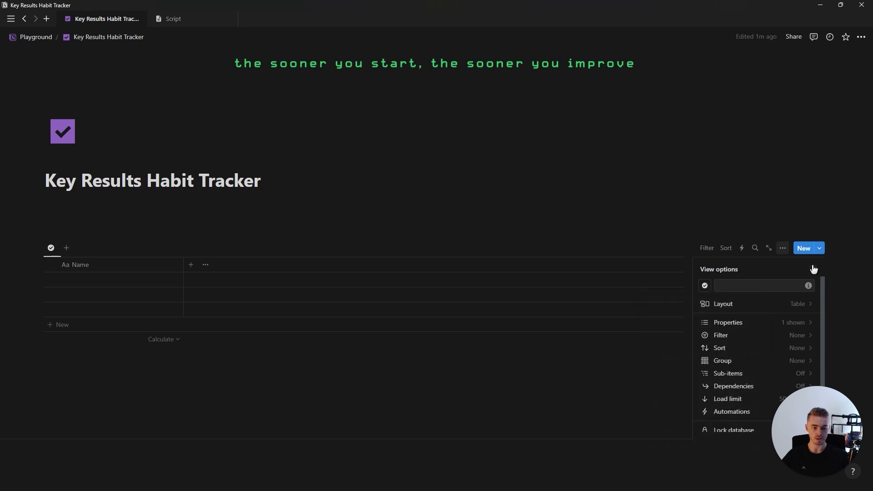
{"action": "left_click", "coordinate": [813, 269]}
Step: Add rows Mon, Tue and Wed and narrow the Name column
{"action": "left_click", "coordinate": [112, 287]}
{"action": "type", "text": "Mon"}
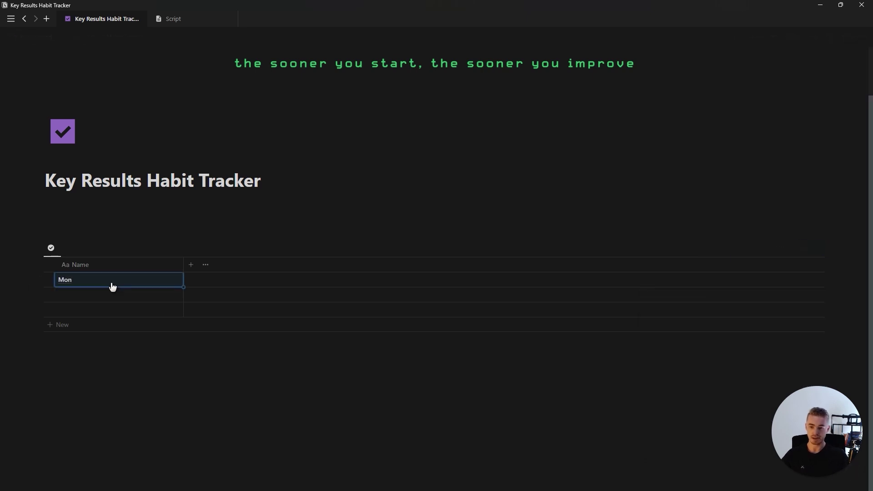
{"action": "key", "text": "Down"}
{"action": "type", "text": "Tue"}
{"action": "key", "text": "Down"}
{"action": "type", "text": "Wed"}
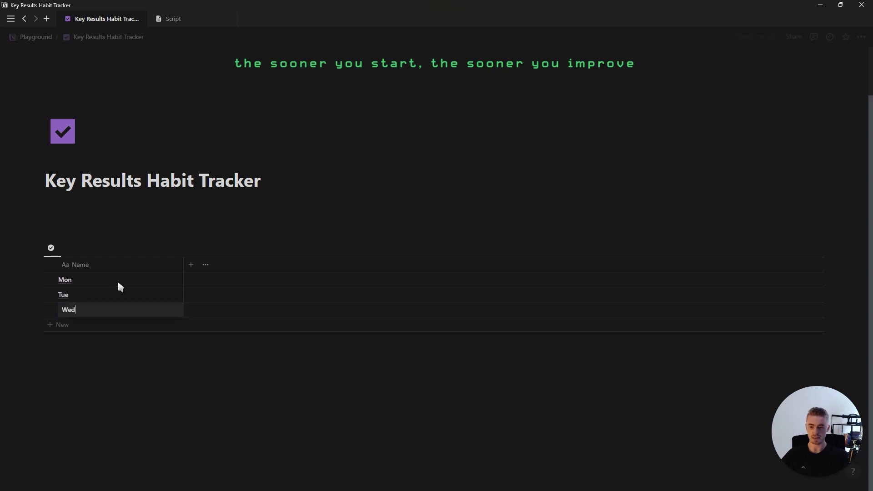
{"action": "left_click_drag", "start_coordinate": [177, 269], "coordinate": [94, 276]}
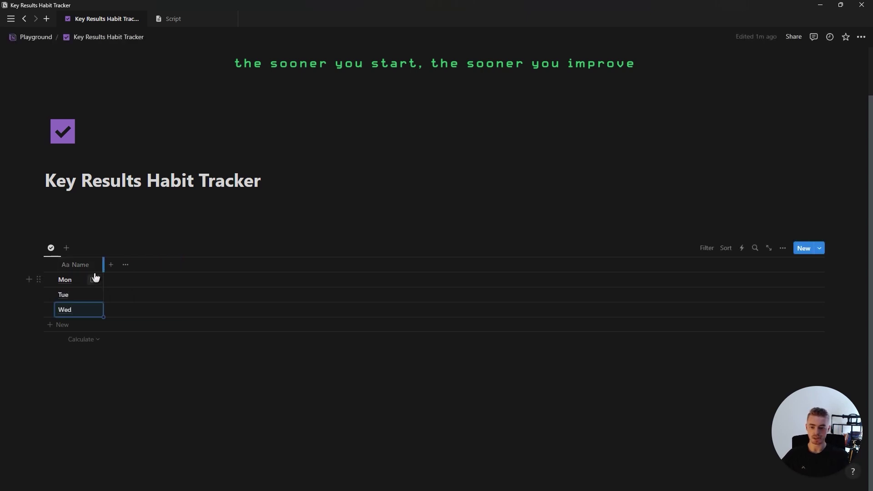
{"action": "left_click", "coordinate": [111, 265]}
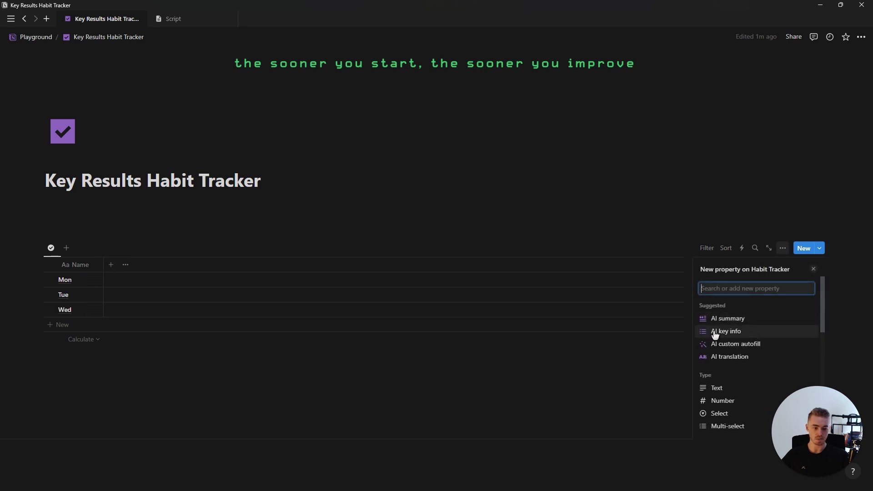
Step: Add a Study (min) number column, displayed as a plain number, and duplicate it as Study Goal
{"action": "left_click", "coordinate": [725, 402]}
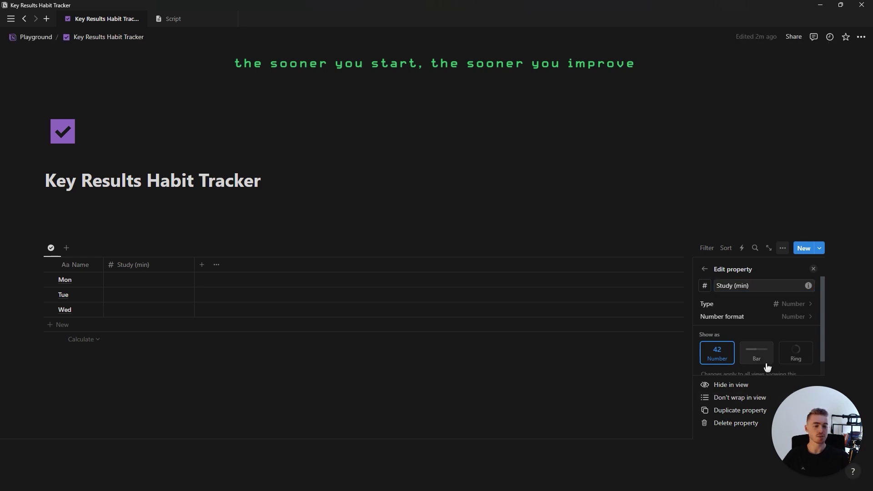
{"action": "left_click", "coordinate": [795, 359]}
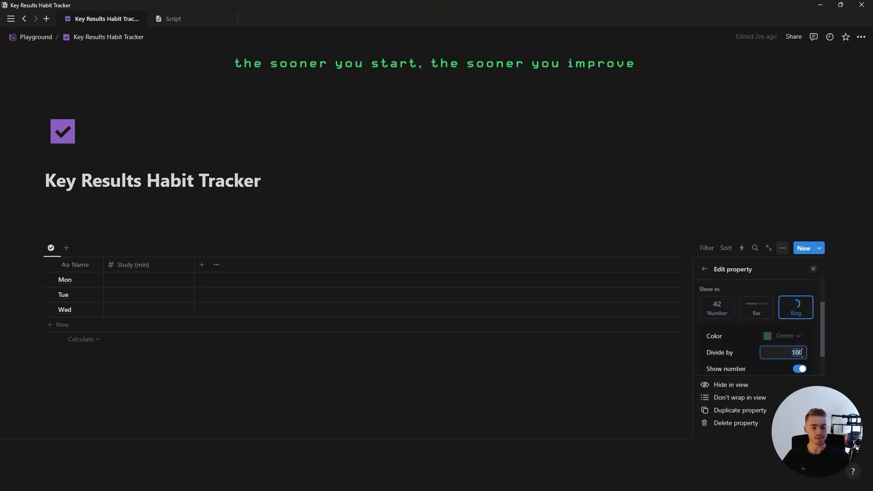
{"action": "left_click", "coordinate": [723, 312]}
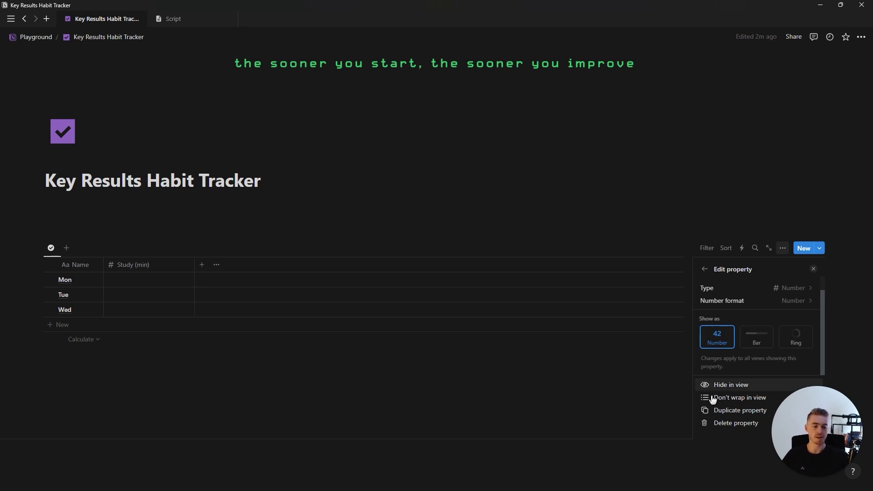
{"action": "left_click", "coordinate": [731, 411]}
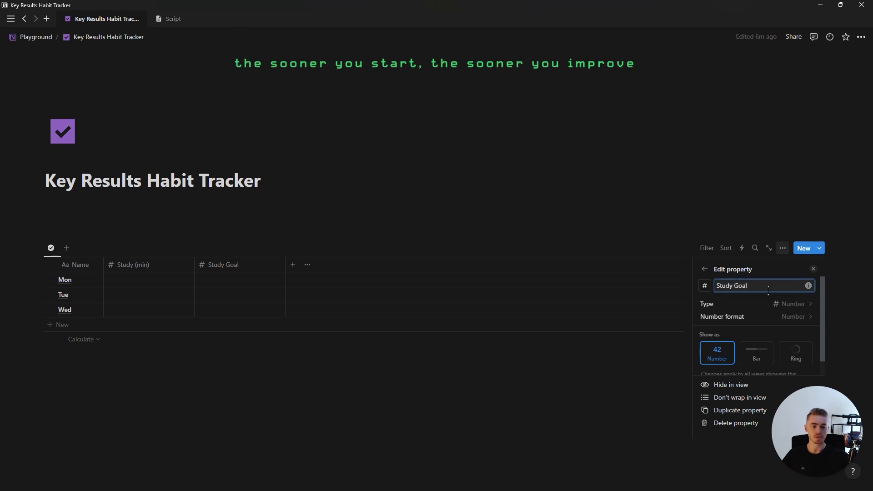
Step: Add a Study Progress formula column computing Study (min) / Study Goal
{"action": "left_click", "coordinate": [814, 270]}
{"action": "left_click", "coordinate": [292, 265]}
{"action": "type", "text": "f"}
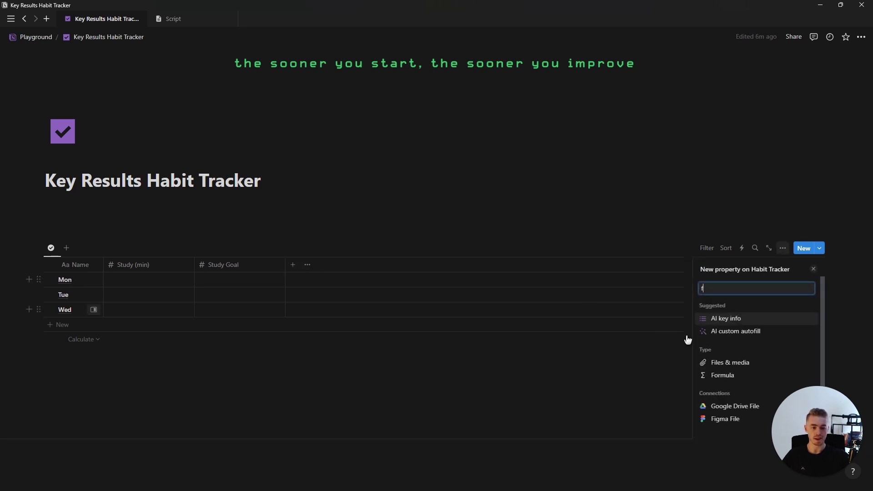
{"action": "left_click", "coordinate": [737, 374]}
{"action": "type", "text": "Study Progress"}
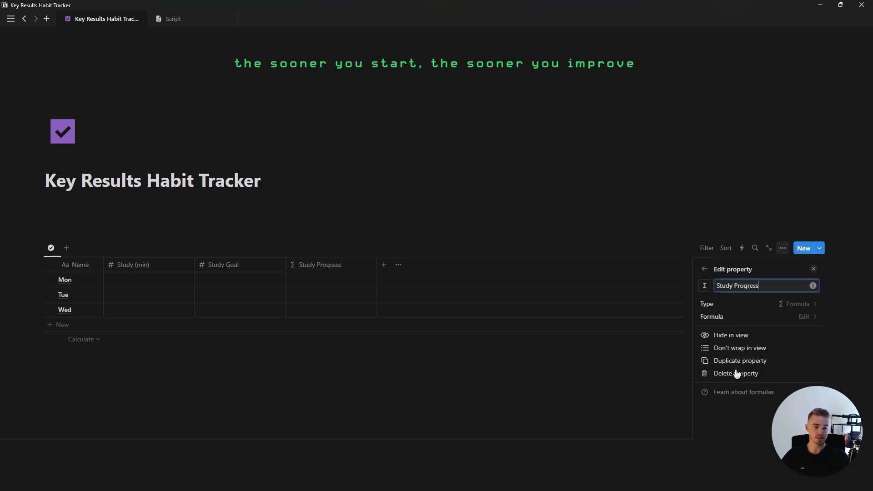
{"action": "left_click", "coordinate": [743, 318]}
{"action": "left_click", "coordinate": [539, 390]}
{"action": "type", "text": "/"}
{"action": "left_click", "coordinate": [526, 417]}
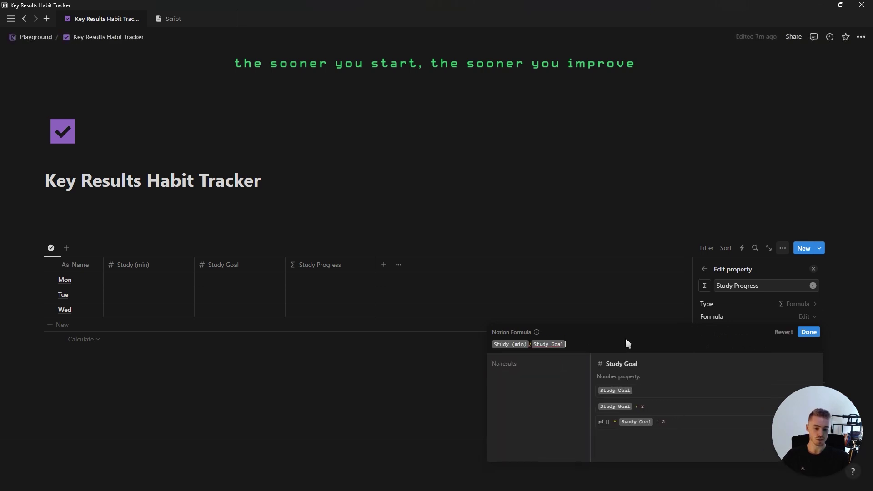
{"action": "left_click", "coordinate": [809, 333]}
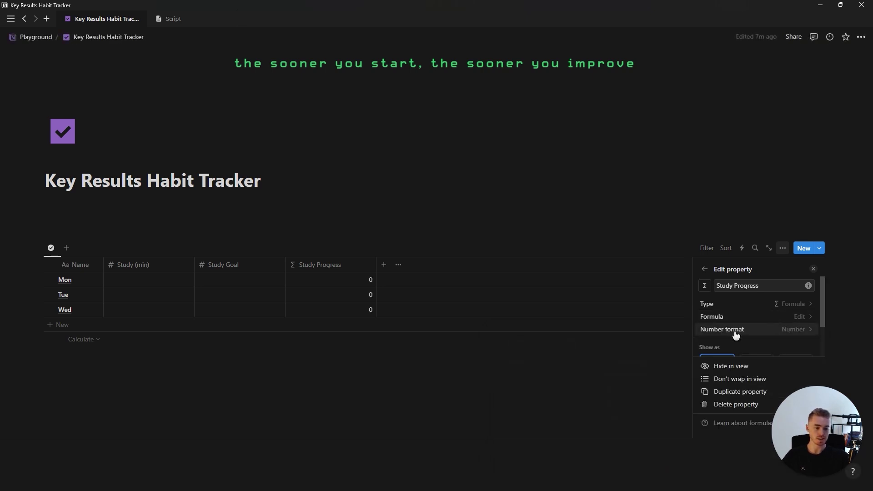
Step: Format Study Progress as a percent displayed as a ring
{"action": "left_click", "coordinate": [735, 331]}
{"action": "left_click", "coordinate": [749, 218]}
{"action": "scroll", "coordinate": [755, 314], "scroll_direction": "down", "scroll_amount": 2}
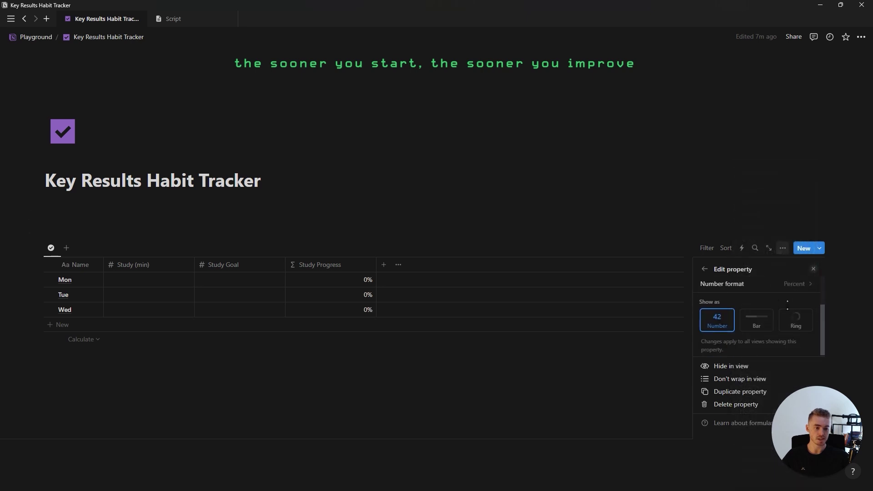
{"action": "left_click", "coordinate": [797, 324]}
{"action": "scroll", "coordinate": [799, 329], "scroll_direction": "down", "scroll_amount": 2}
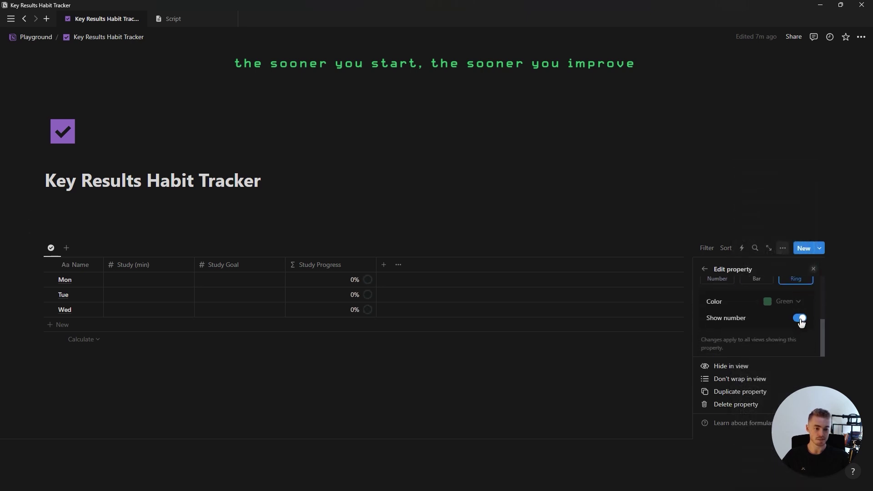
{"action": "left_click", "coordinate": [814, 269]}
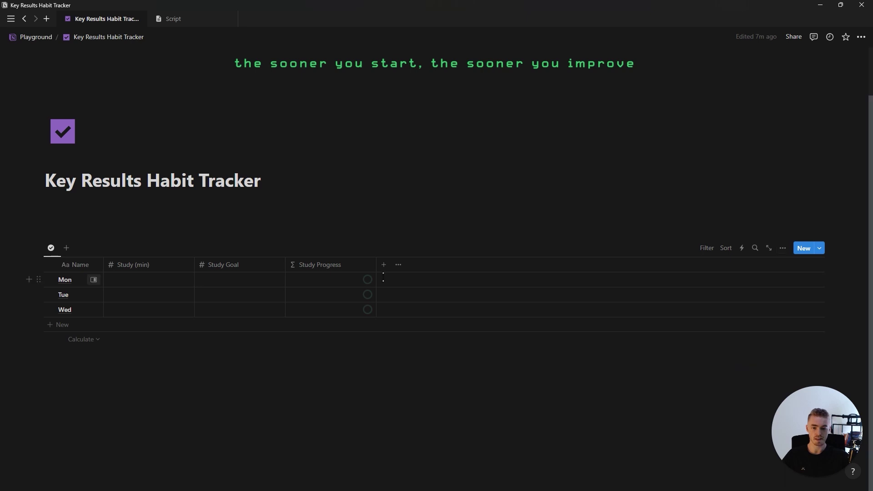
Step: Enter Mon's Study Goal of 60 and 45 study minutes
{"action": "left_click", "coordinate": [264, 279]}
{"action": "type", "text": "60"}
{"action": "key", "text": "Return"}
{"action": "left_click", "coordinate": [174, 280]}
{"action": "type", "text": "45"}
{"action": "key", "text": "Return"}
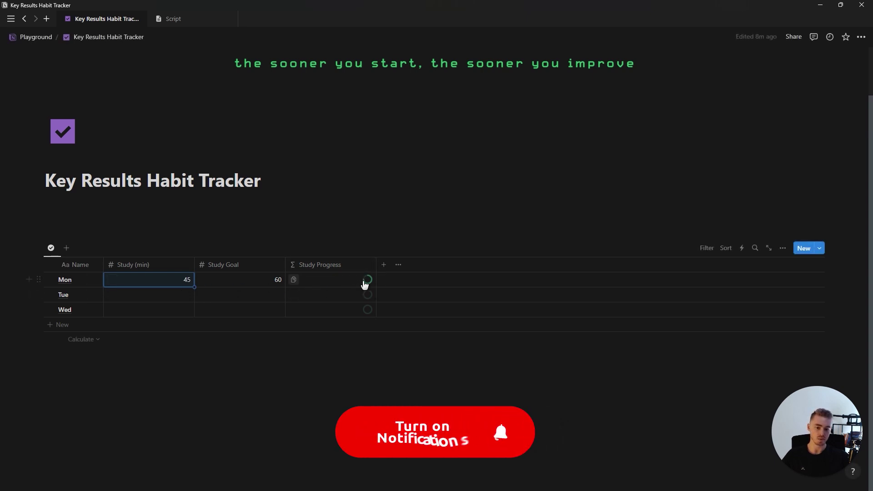
Step: Add another formula property and begin naming it with 'S'
{"action": "mouse_move", "coordinate": [365, 285]}
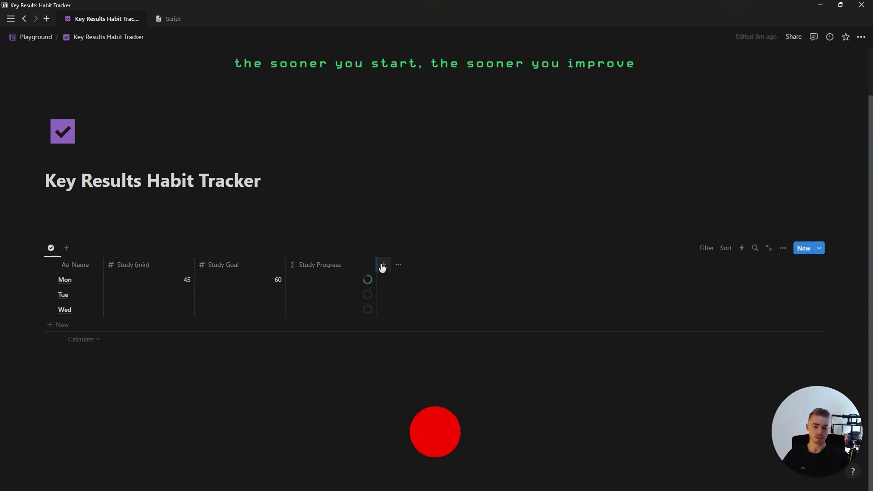
{"action": "left_click", "coordinate": [383, 265]}
{"action": "type", "text": "f"}
{"action": "left_click", "coordinate": [731, 376]}
{"action": "type", "text": "Study"}
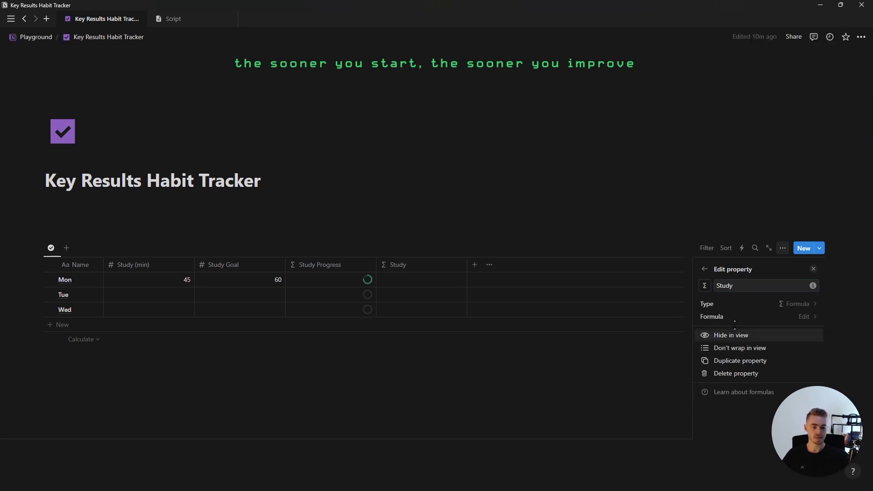
Step: Set the Study formula to if(Study (min) >= Study Goal, true, false)
{"action": "left_click", "coordinate": [739, 316]}
{"action": "type", "text": "if("}
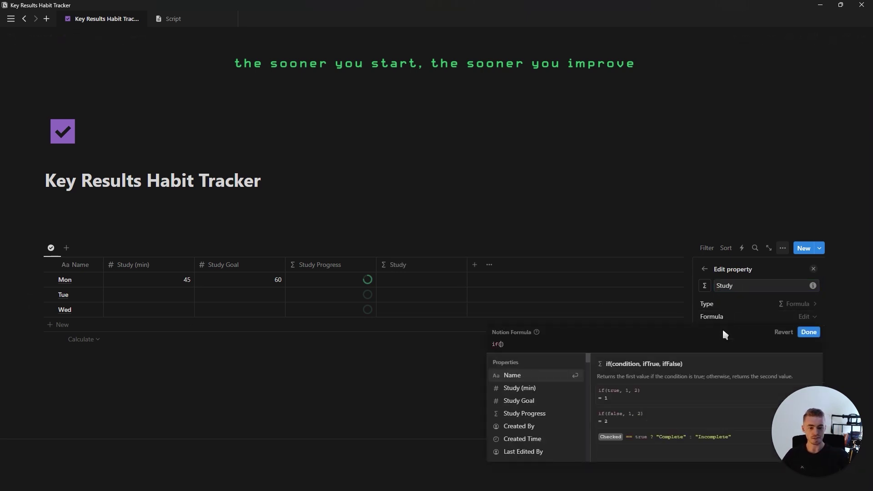
{"action": "left_click", "coordinate": [543, 404]}
{"action": "type", "text": ">= )"}
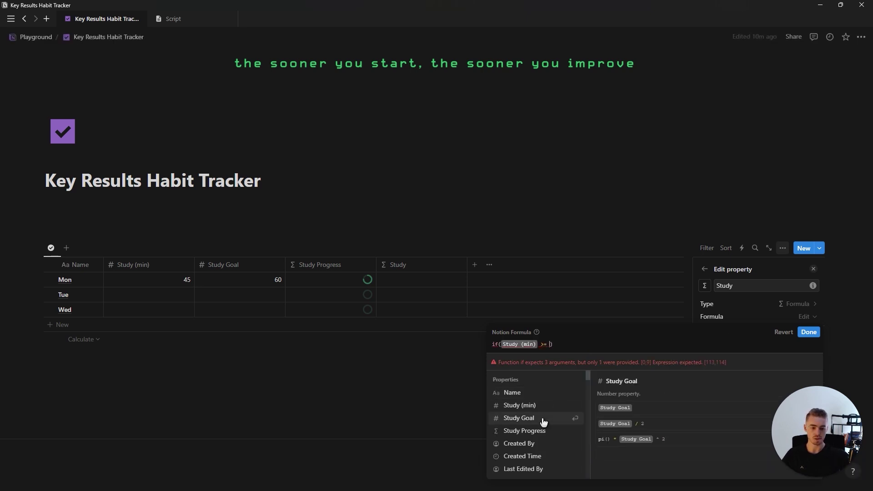
{"action": "left_click", "coordinate": [544, 419]}
{"action": "type", "text": ", true, fals"}
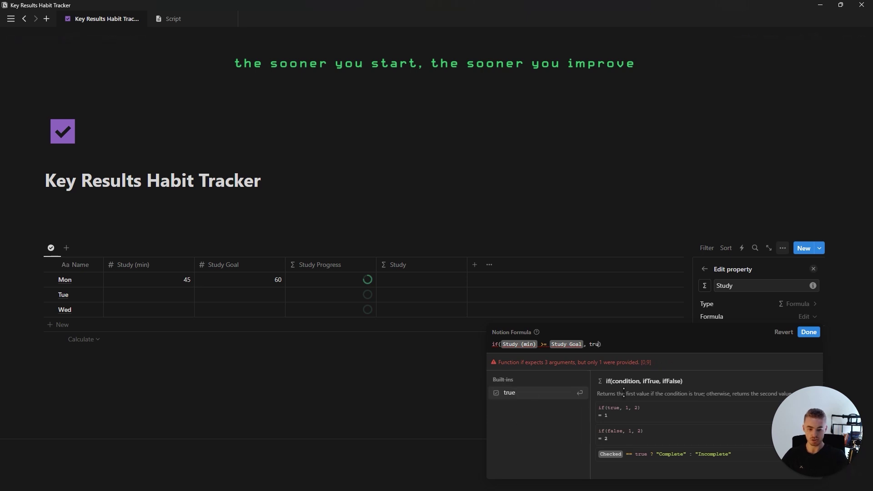
{"action": "type", "text": "e"}
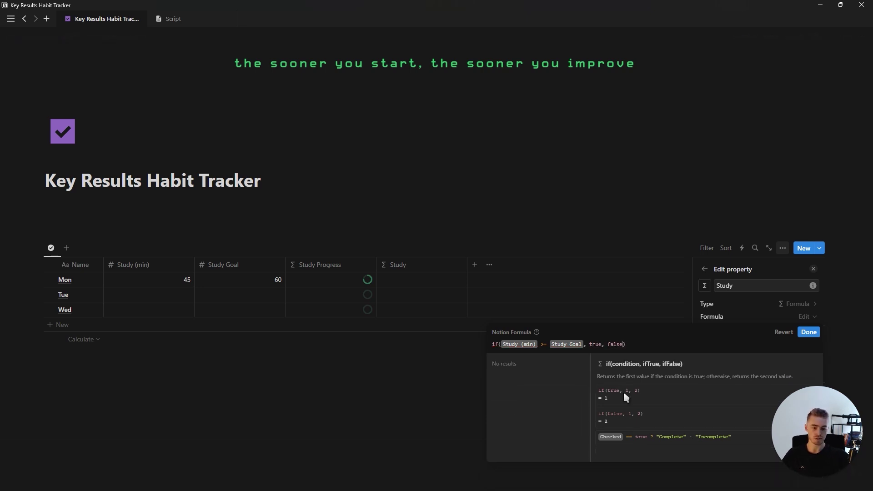
{"action": "left_click", "coordinate": [811, 348]}
{"action": "left_click", "coordinate": [809, 332]}
Step: Set Mon's Study (min) to 70 and move the Study column right after Name
{"action": "left_click", "coordinate": [193, 280]}
{"action": "type", "text": "60"}
{"action": "key", "text": "Return"}
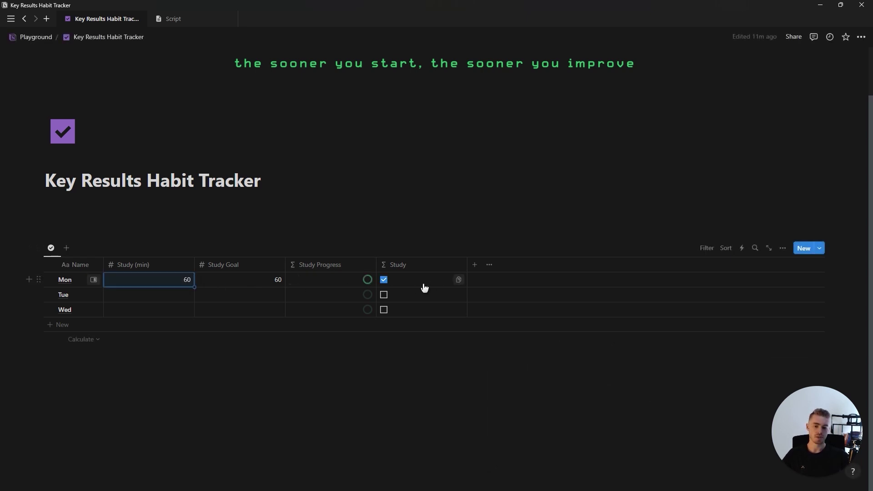
{"action": "left_click", "coordinate": [184, 281]}
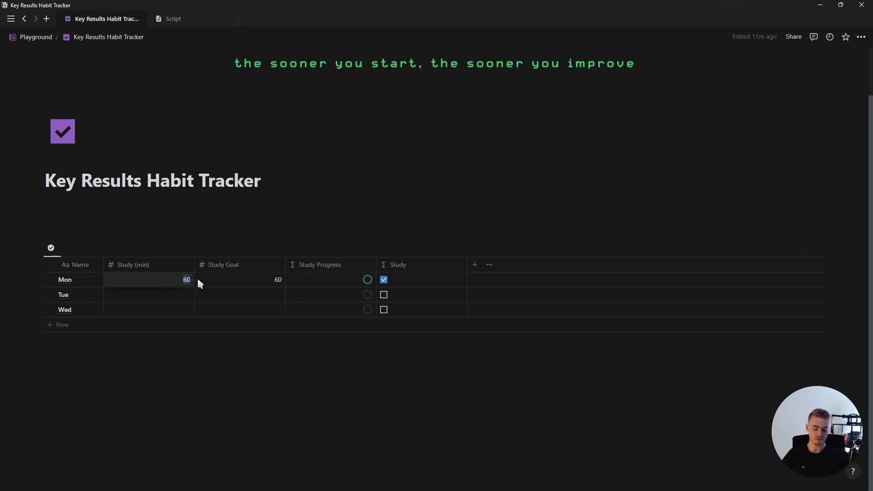
{"action": "type", "text": "70"}
{"action": "key", "text": "Return"}
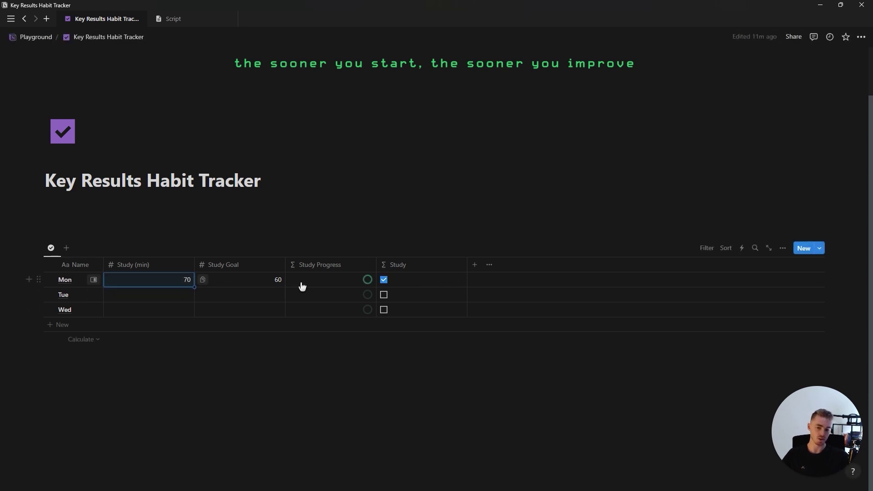
{"action": "left_click_drag", "start_coordinate": [406, 273], "coordinate": [134, 273]}
{"action": "left_click", "coordinate": [133, 267]}
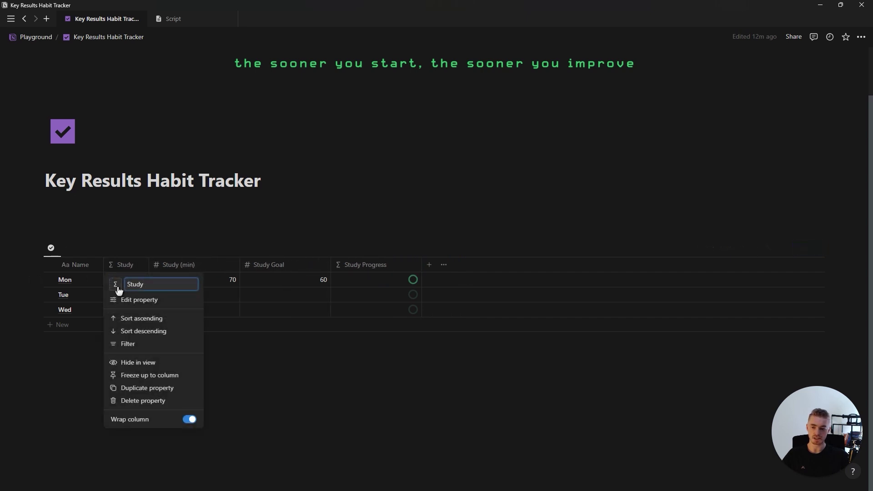
Step: Give the Study column a graduation-cap icon
{"action": "left_click", "coordinate": [115, 284]}
{"action": "left_click", "coordinate": [67, 357]}
{"action": "key", "text": "Escape"}
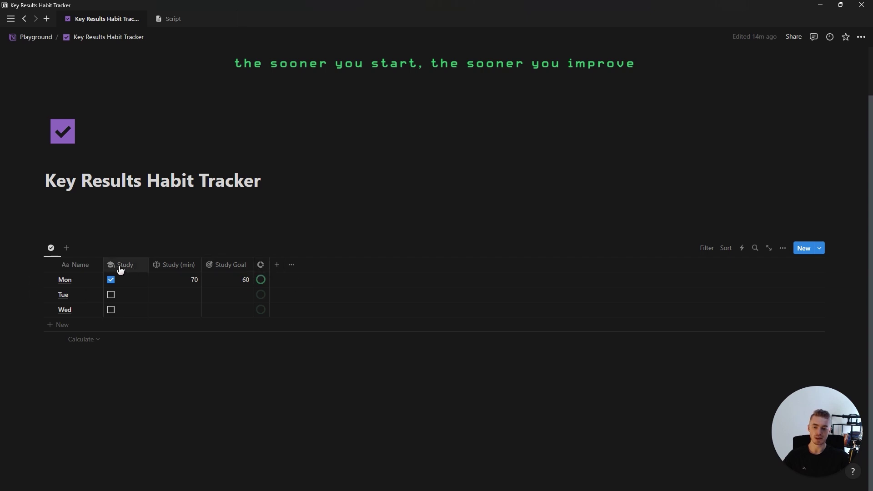
Step: Duplicate Study to the table's end as Water with a water-drop icon
{"action": "left_click", "coordinate": [121, 266]}
{"action": "left_click", "coordinate": [146, 388]}
{"action": "left_click_drag", "start_coordinate": [181, 273], "coordinate": [316, 271]}
{"action": "left_click", "coordinate": [282, 272]}
{"action": "left_click", "coordinate": [281, 284]}
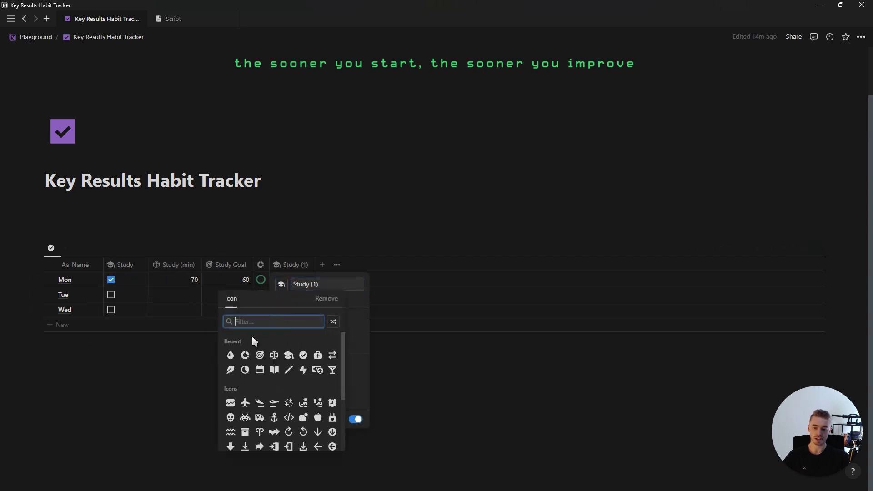
{"action": "left_click", "coordinate": [230, 355]}
{"action": "key", "text": "ctrl+a"}
{"action": "type", "text": "Wate"}
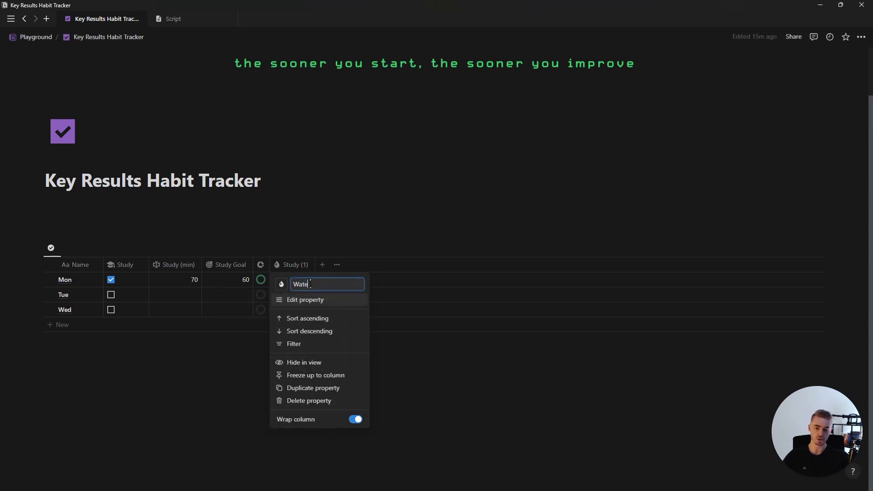
{"action": "type", "text": "r"}
Step: Change the Water formula to compare Water (litre) >= Water Goal
{"action": "left_click", "coordinate": [305, 300]}
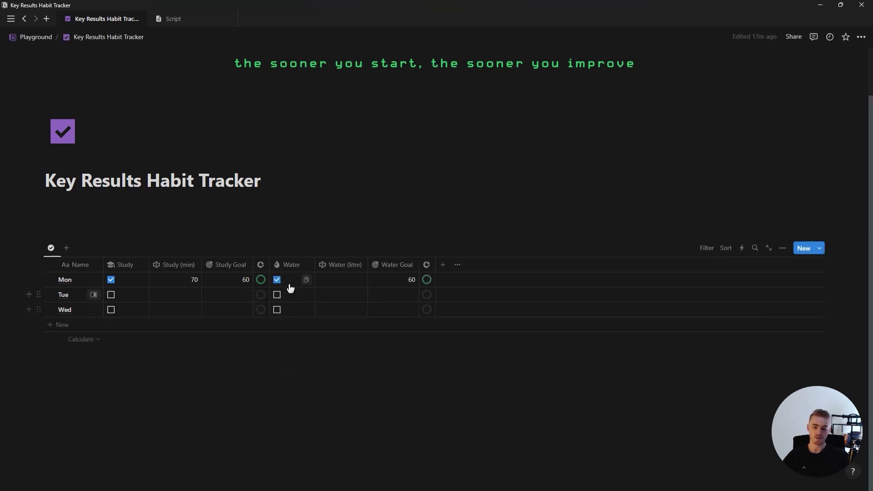
{"action": "left_click", "coordinate": [288, 282]}
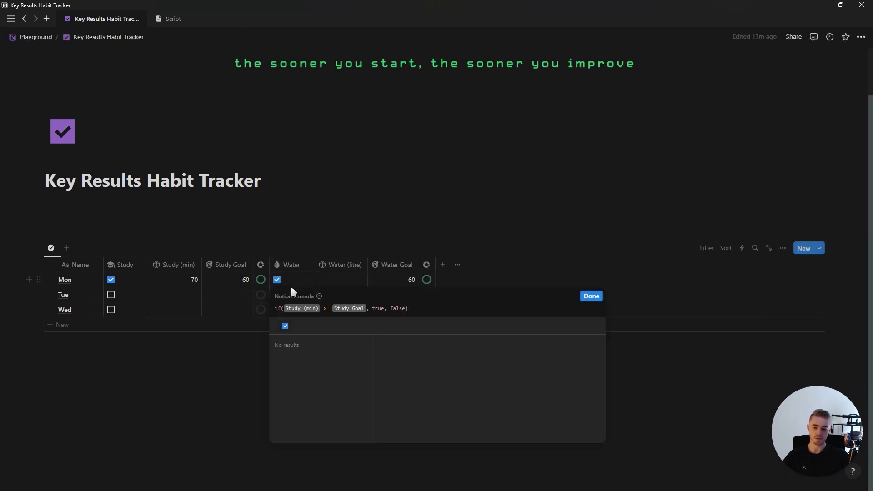
{"action": "left_click", "coordinate": [290, 311]}
{"action": "key", "text": "BackSpace"}
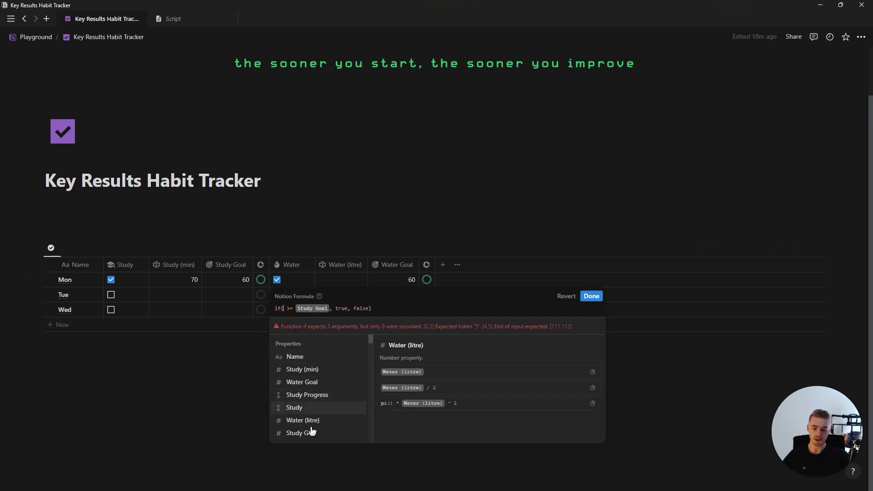
{"action": "left_click", "coordinate": [313, 420]}
{"action": "left_click", "coordinate": [339, 309]}
{"action": "key", "text": "BackSpace"}
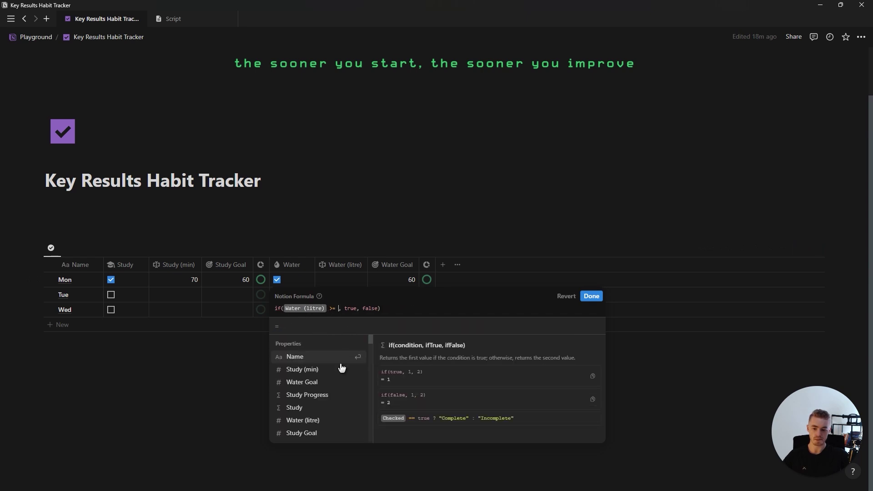
{"action": "key", "text": "Return"}
{"action": "left_click", "coordinate": [592, 297]}
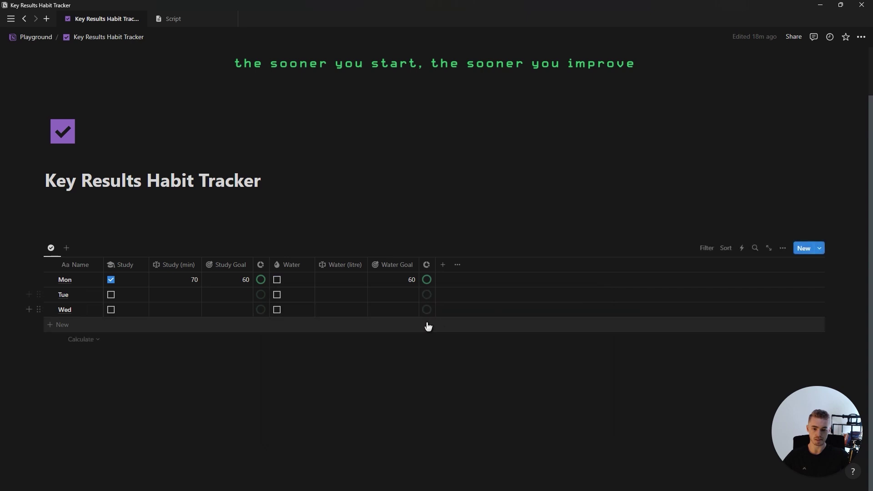
{"action": "left_click", "coordinate": [427, 265]}
{"action": "left_click", "coordinate": [444, 299]}
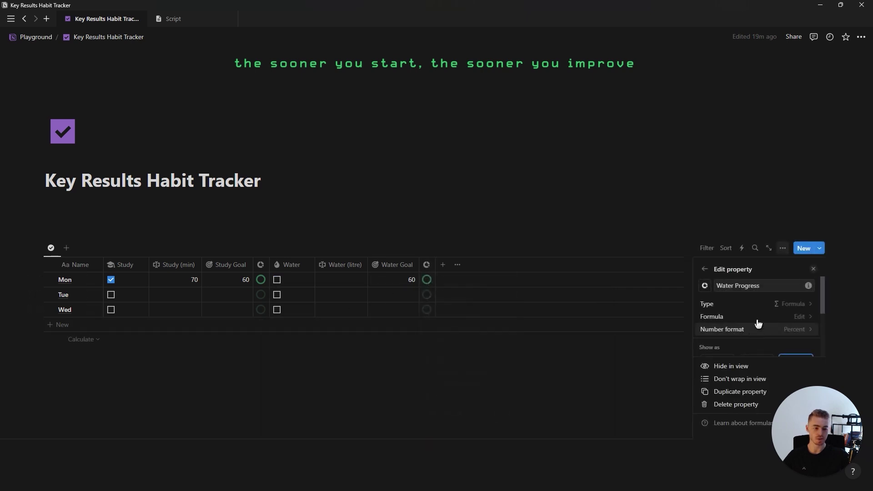
Step: Change the Water Progress formula to Water (litre) / Water Goal
{"action": "left_click", "coordinate": [756, 318]}
{"action": "left_click", "coordinate": [522, 344]}
{"action": "key", "text": "BackSpace"}
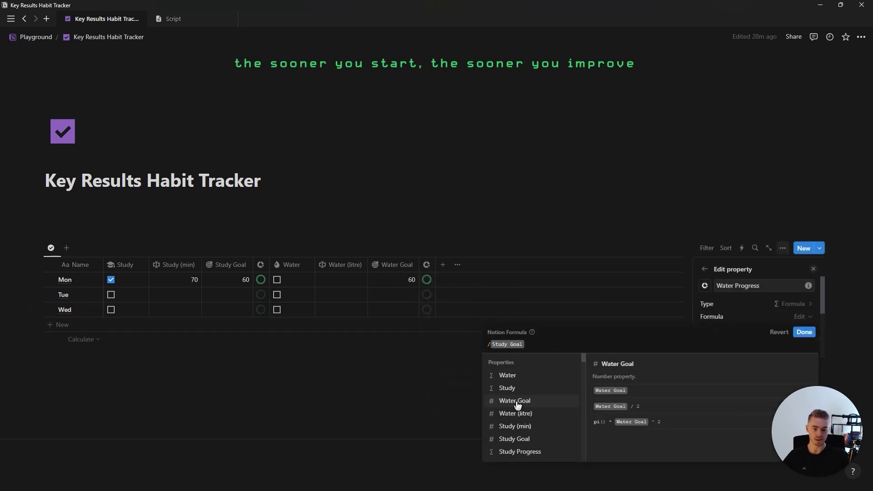
{"action": "left_click", "coordinate": [523, 431]}
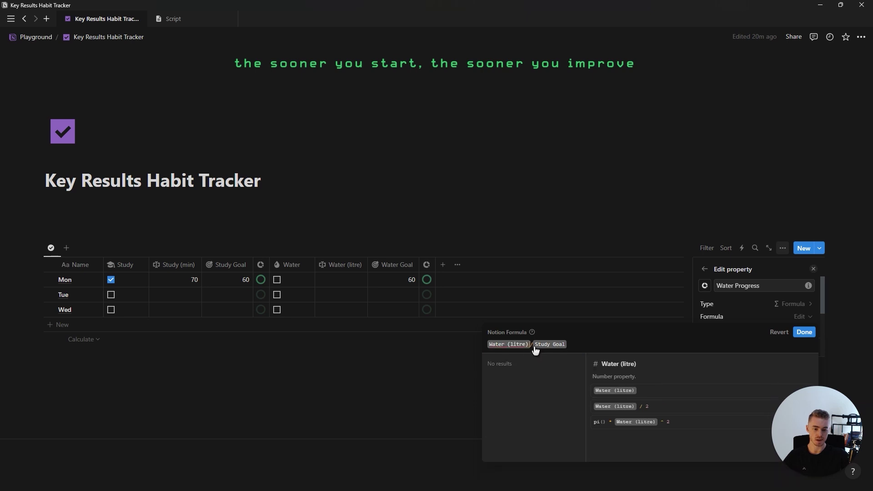
{"action": "left_click", "coordinate": [537, 346]}
{"action": "key", "text": "BackSpace"}
{"action": "left_click", "coordinate": [533, 416]}
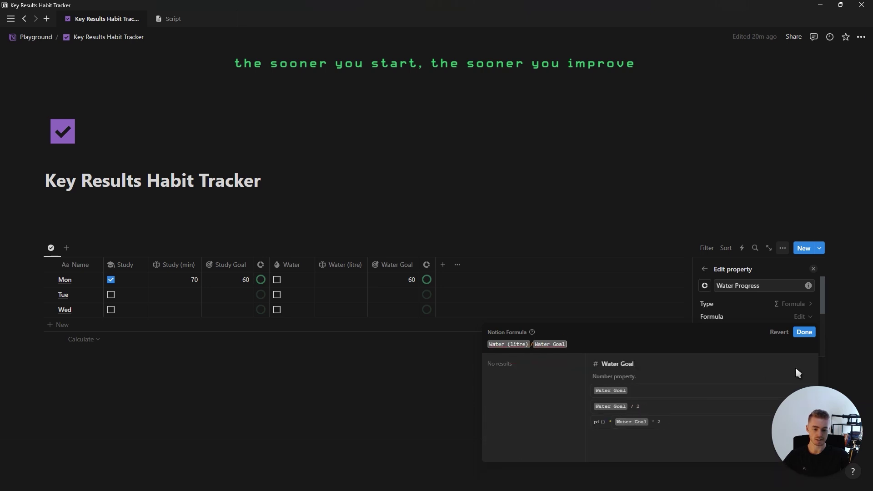
{"action": "key", "text": "Escape"}
Step: Enter Mon's Water Goal of 3 and 3 litres of water
{"action": "key", "text": "Return"}
{"action": "left_click", "coordinate": [345, 279]}
{"action": "type", "text": "2"}
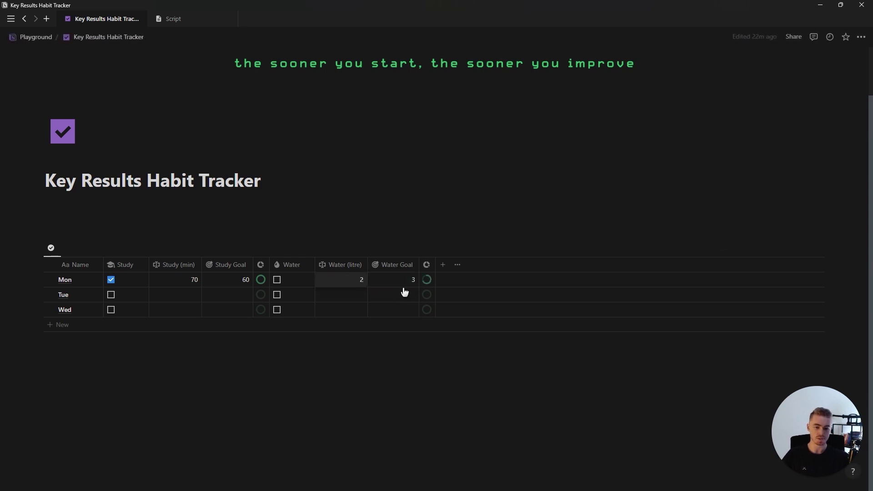
{"action": "key", "text": "Return"}
{"action": "type", "text": "3"}
{"action": "key", "text": "Return"}
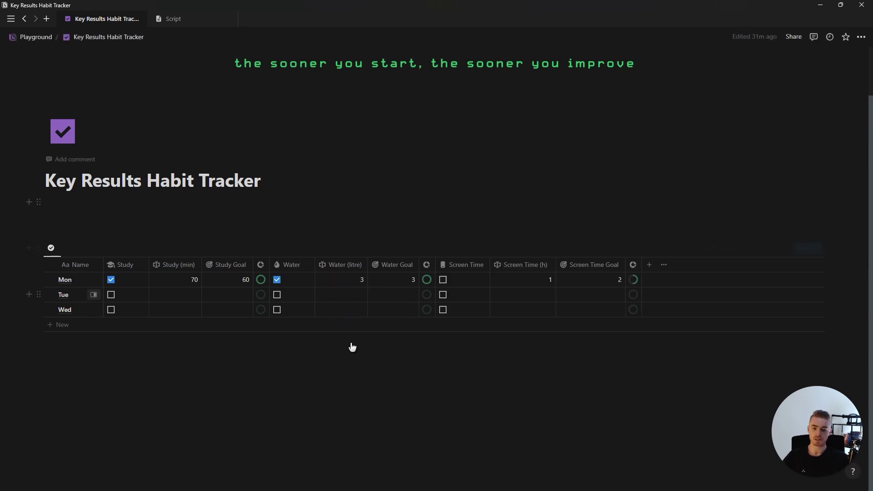
Step: Add a Created time property to the table, then delete it again
{"action": "left_click", "coordinate": [651, 269]}
{"action": "type", "text": "cre"}
{"action": "left_click", "coordinate": [720, 320]}
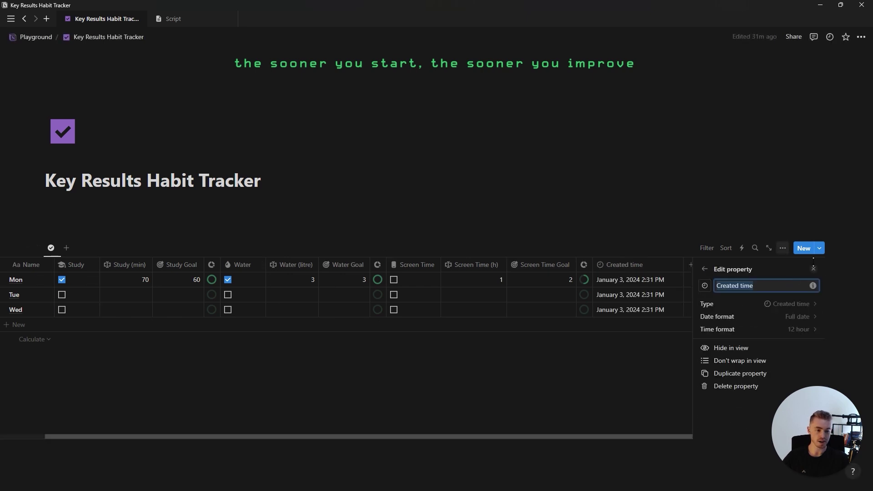
{"action": "left_click", "coordinate": [813, 268]}
{"action": "left_click", "coordinate": [698, 265]}
{"action": "left_click", "coordinate": [714, 363]}
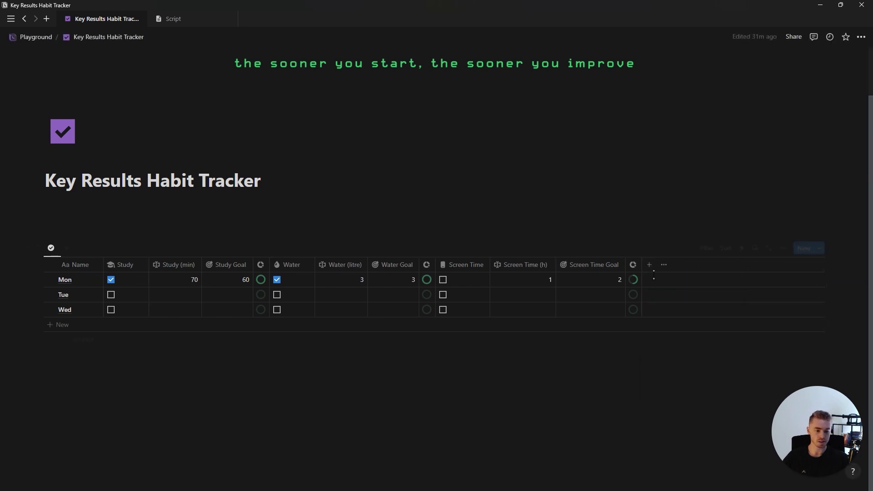
Step: Add a Date property and move its column next to Name
{"action": "left_click", "coordinate": [649, 266]}
{"action": "type", "text": "dat"}
{"action": "left_click", "coordinate": [723, 319]}
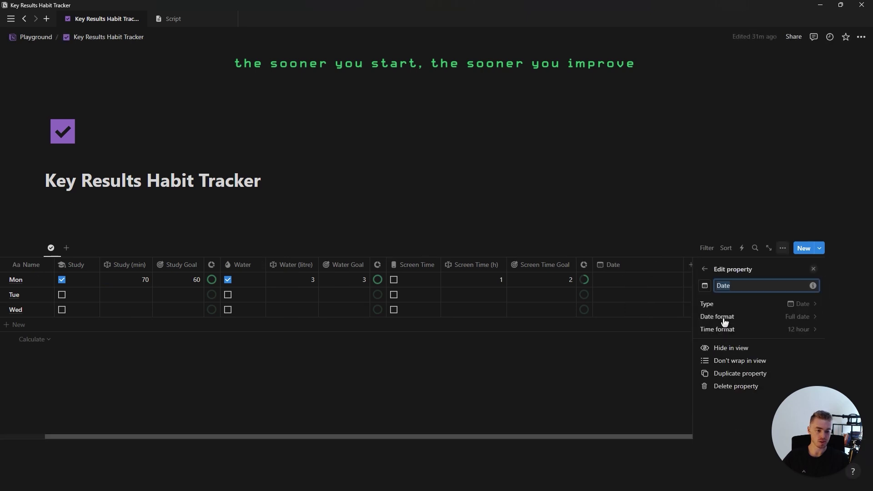
{"action": "key", "text": "Escape"}
{"action": "left_click_drag", "start_coordinate": [735, 269], "coordinate": [169, 269]}
Step: Sort the table by Date in descending order, newest first
{"action": "left_click", "coordinate": [725, 250]}
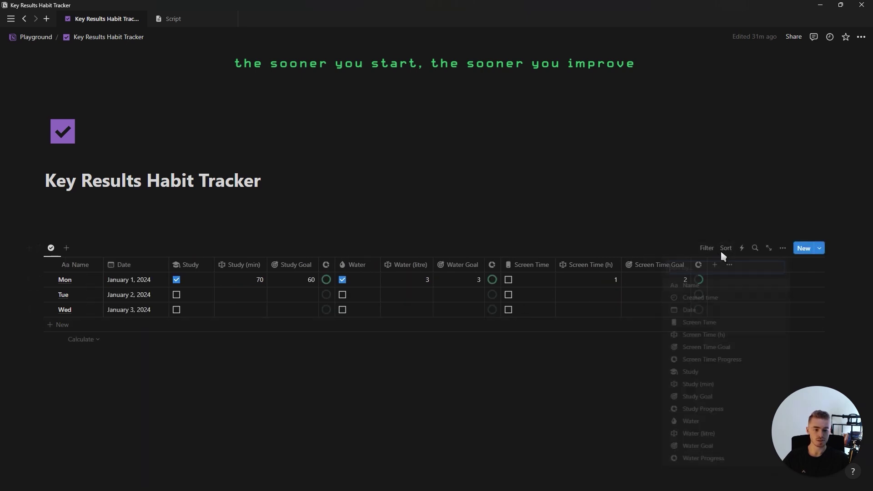
{"action": "left_click", "coordinate": [690, 309]}
{"action": "left_click", "coordinate": [91, 289]}
{"action": "left_click", "coordinate": [90, 320]}
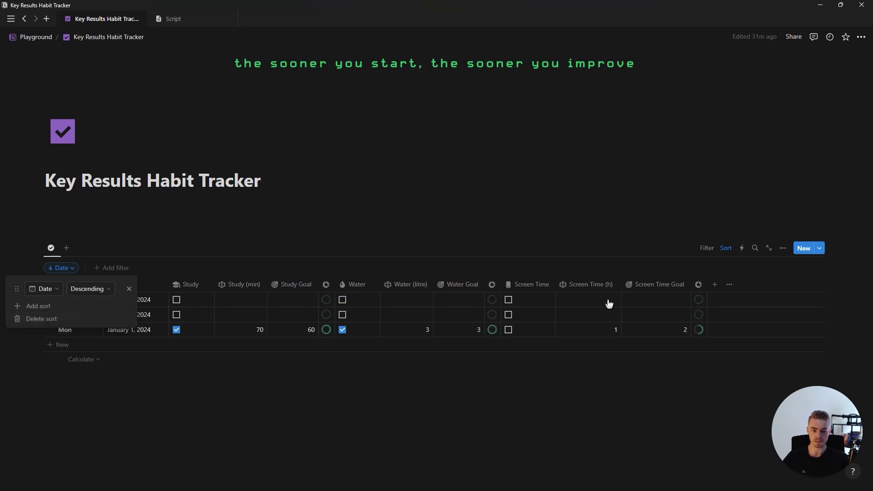
{"action": "left_click", "coordinate": [703, 254]}
Step: Duplicate the current view, give it a scale icon, and start a new database template
{"action": "left_click", "coordinate": [51, 256]}
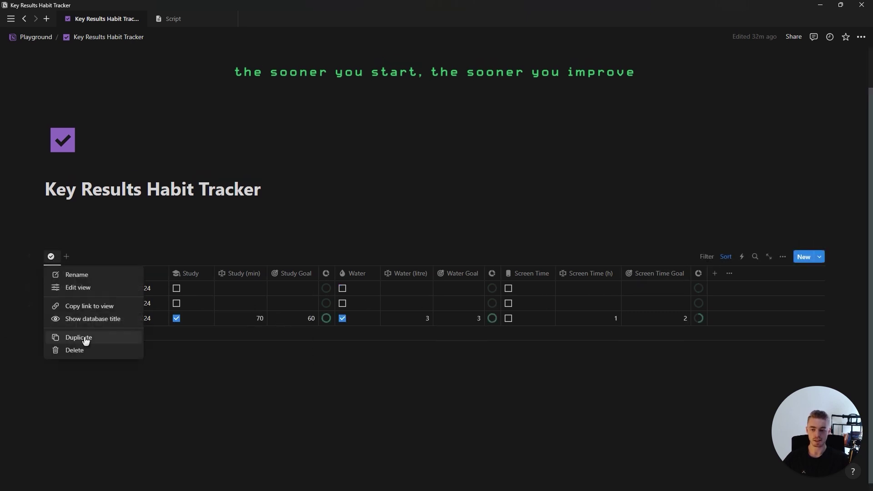
{"action": "left_click", "coordinate": [86, 340]}
{"action": "left_click", "coordinate": [705, 286]}
{"action": "left_click", "coordinate": [654, 357]}
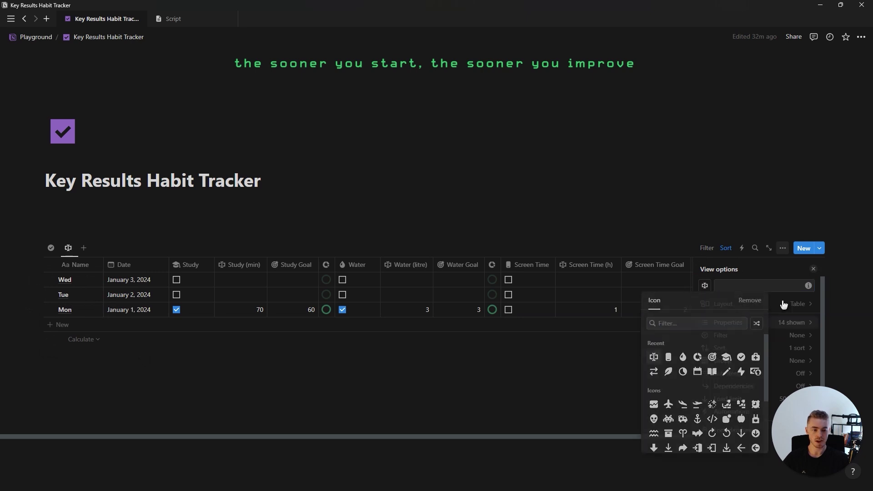
{"action": "left_click", "coordinate": [820, 248]}
{"action": "left_click", "coordinate": [737, 306]}
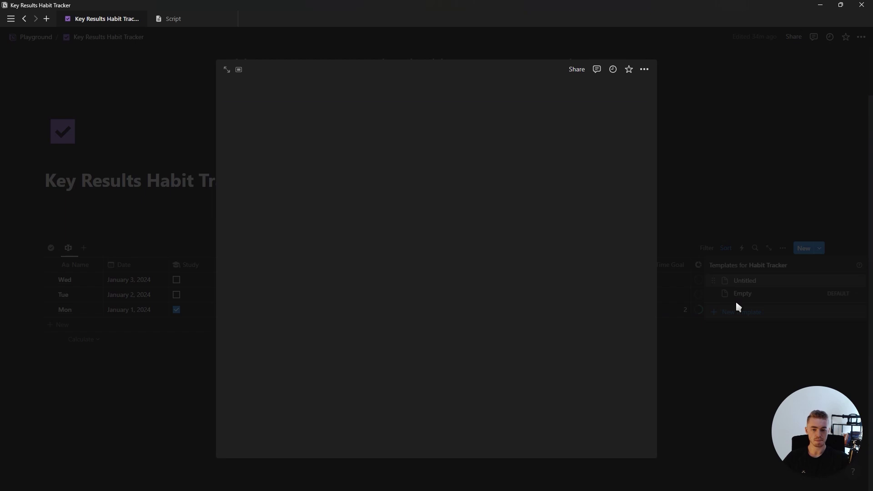
Step: Title the new template 'Mon' and give it an orange calendar icon
{"action": "type", "text": "Mon"}
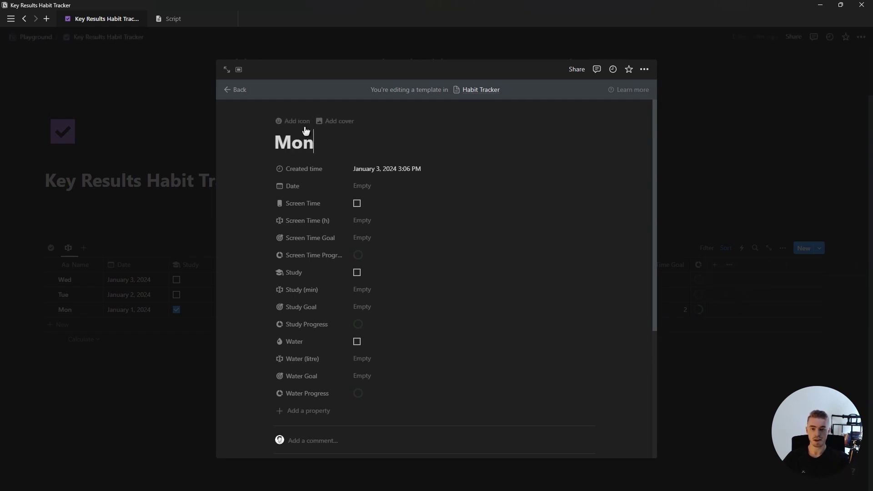
{"action": "left_click", "coordinate": [292, 121]}
{"action": "left_click", "coordinate": [293, 162]}
{"action": "left_click", "coordinate": [246, 198]}
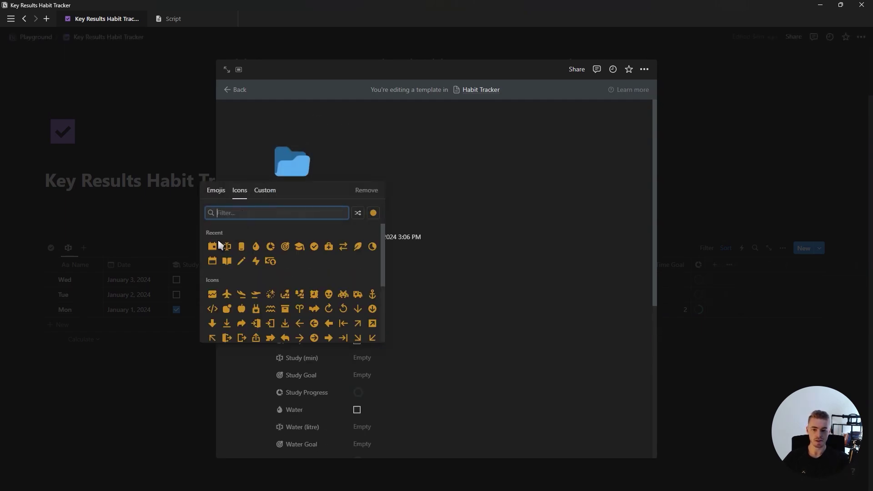
{"action": "left_click", "coordinate": [221, 246]}
Step: Preset Mon's goals: Screen Time 2, Study 60, Water 3, then close the template
{"action": "left_click", "coordinate": [351, 305]}
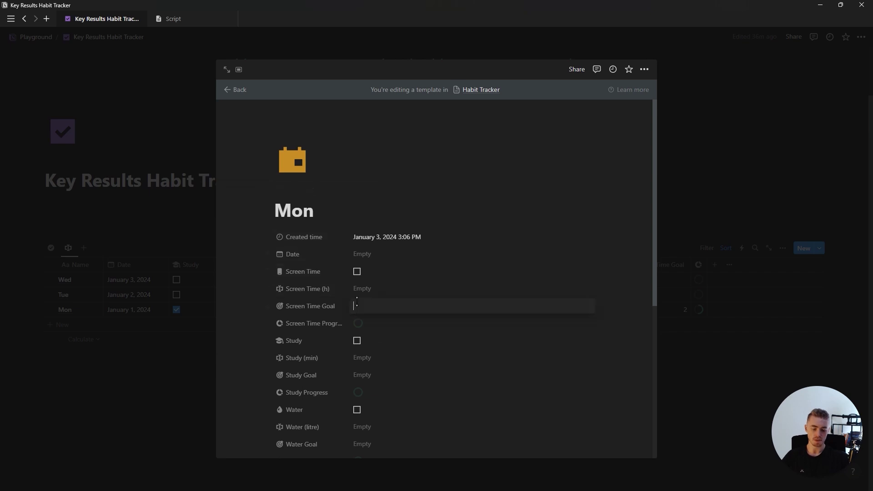
{"action": "key", "text": "Return"}
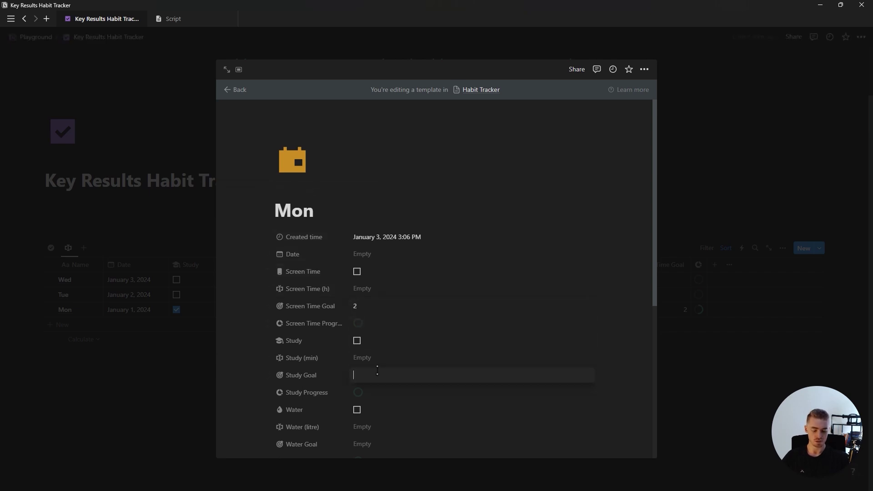
{"action": "left_click", "coordinate": [377, 371]}
{"action": "type", "text": "60"}
{"action": "key", "text": "Return"}
{"action": "scroll", "coordinate": [384, 332], "scroll_direction": "down", "scroll_amount": 3}
{"action": "left_click", "coordinate": [381, 307]}
{"action": "type", "text": "3"}
{"action": "key", "text": "Return"}
{"action": "scroll", "coordinate": [428, 227], "scroll_direction": "up", "scroll_amount": 3}
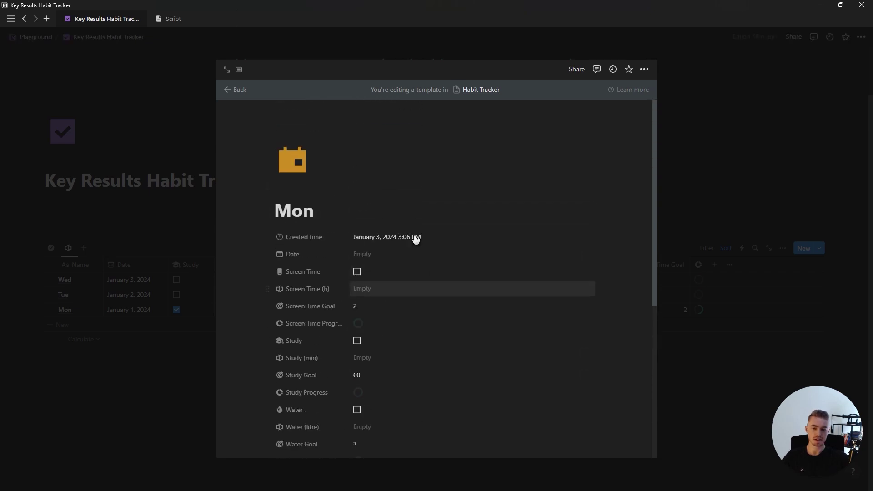
{"action": "left_click", "coordinate": [707, 253]}
Step: Duplicate the Mon template, rename the copy 'Tue', and give it an orange calendar icon
{"action": "left_click", "coordinate": [819, 248]}
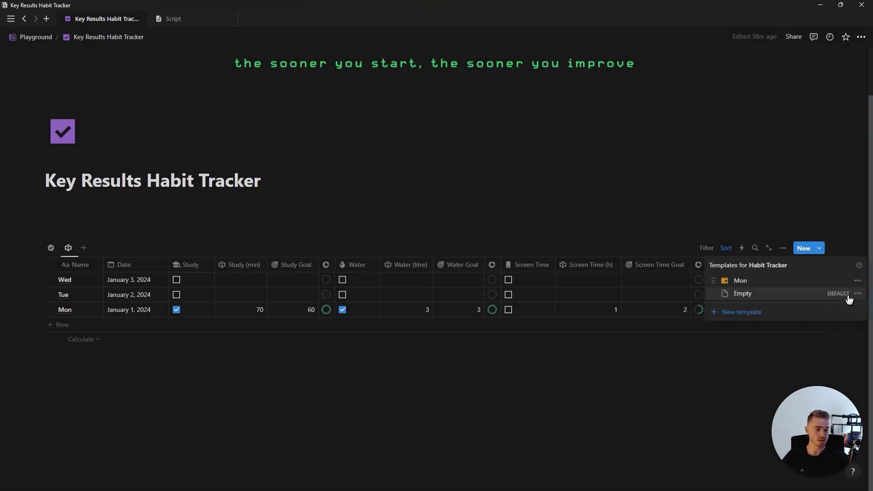
{"action": "left_click", "coordinate": [858, 281]}
{"action": "left_click", "coordinate": [826, 296]}
{"action": "left_click_drag", "start_coordinate": [348, 212], "coordinate": [266, 218]}
{"action": "type", "text": "Tue"}
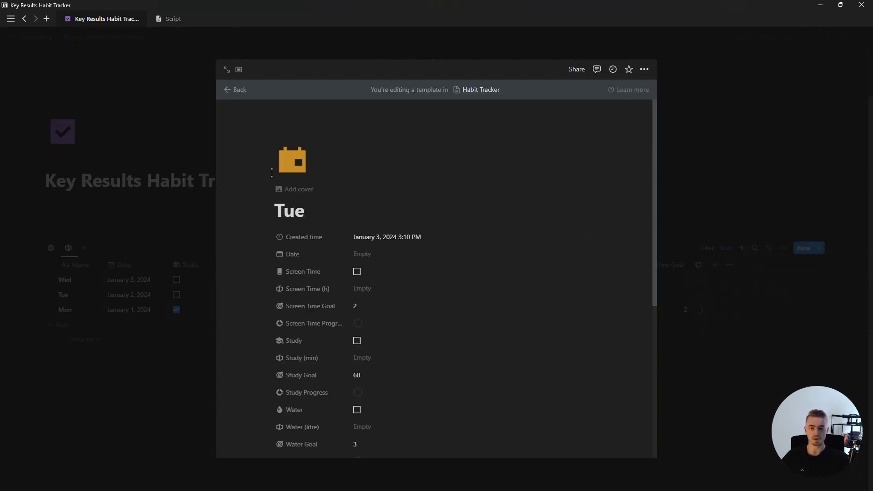
{"action": "left_click", "coordinate": [292, 159]}
{"action": "left_click", "coordinate": [212, 246]}
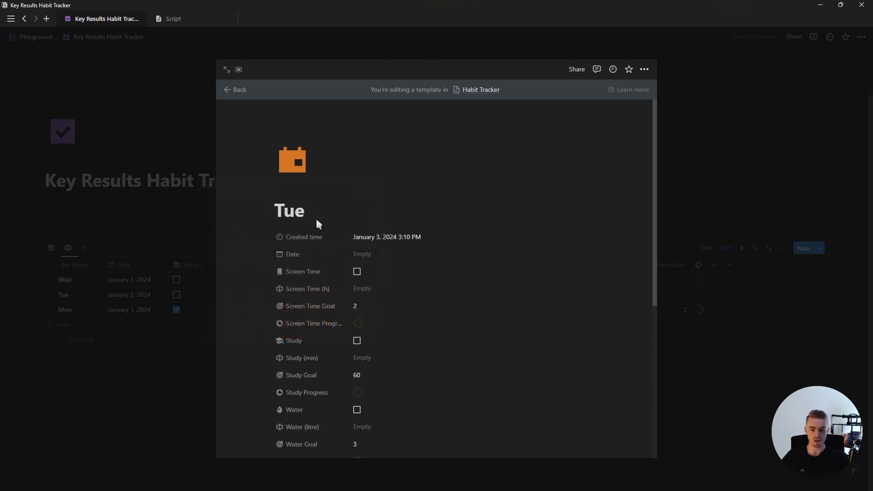
Step: Set Tue's Screen Time Goal to 4, close it, and duplicate the Tue template
{"action": "scroll", "coordinate": [327, 198], "scroll_direction": "down", "scroll_amount": 2}
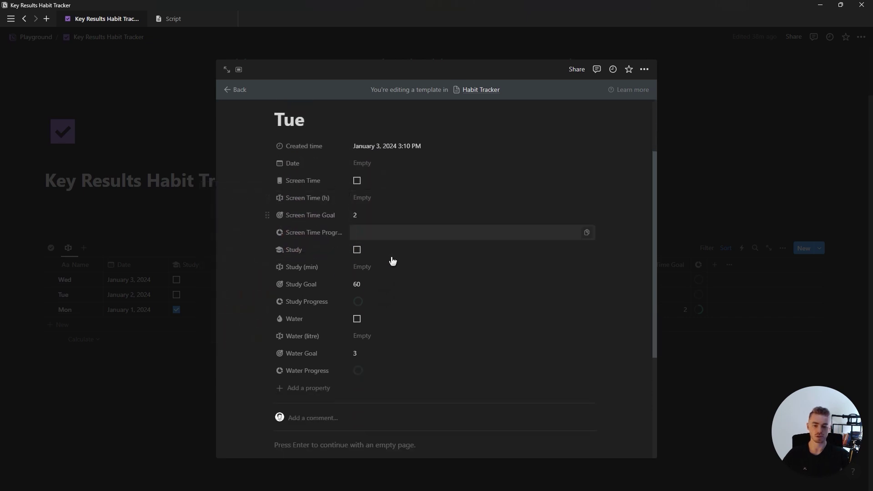
{"action": "left_click", "coordinate": [374, 217]}
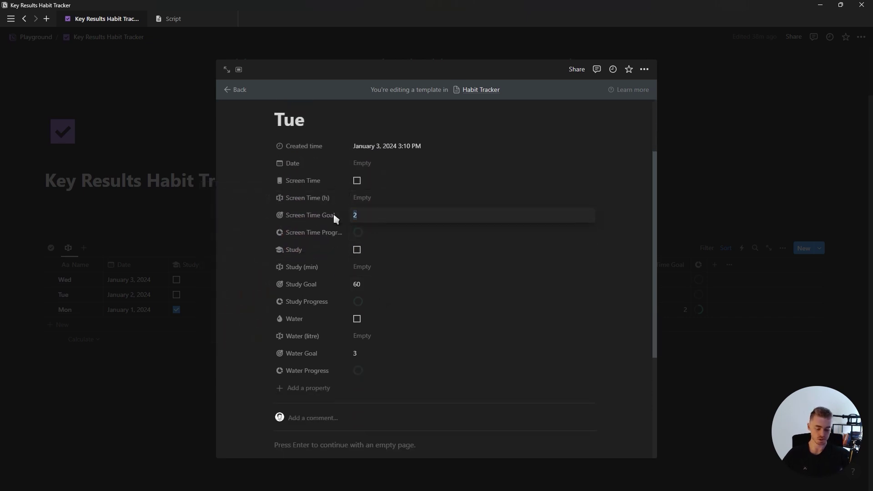
{"action": "type", "text": "4"}
{"action": "key", "text": "Return"}
{"action": "scroll", "coordinate": [438, 199], "scroll_direction": "up", "scroll_amount": 2}
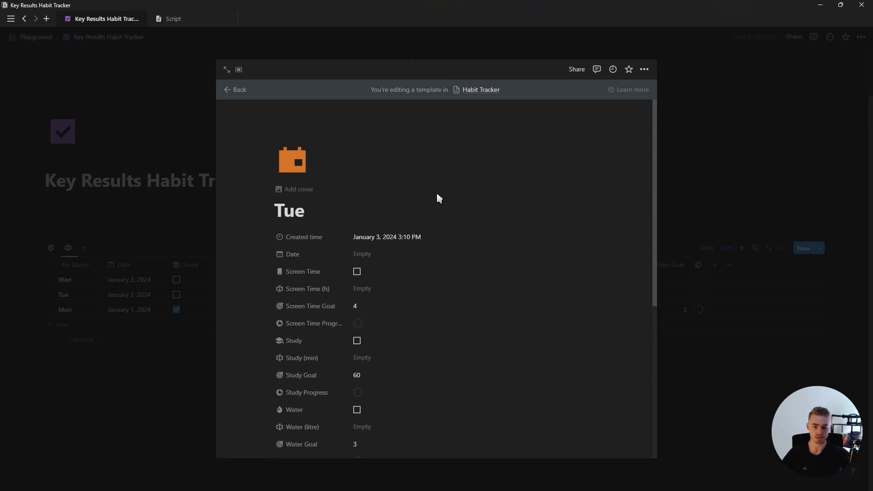
{"action": "left_click", "coordinate": [695, 218]}
{"action": "left_click", "coordinate": [822, 249]}
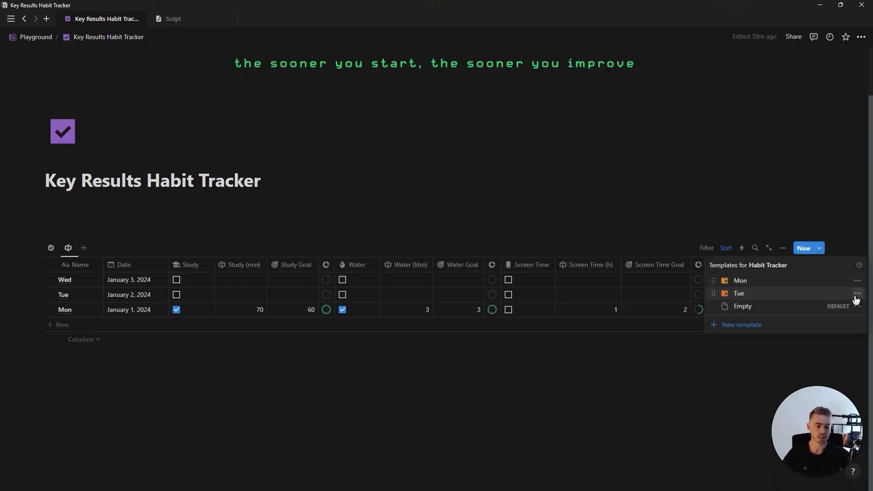
{"action": "left_click", "coordinate": [858, 294]}
{"action": "left_click", "coordinate": [799, 308]}
Step: Rename the copied template, then apply the Wed template to the Wed row
{"action": "left_click_drag", "start_coordinate": [335, 211], "coordinate": [272, 211]}
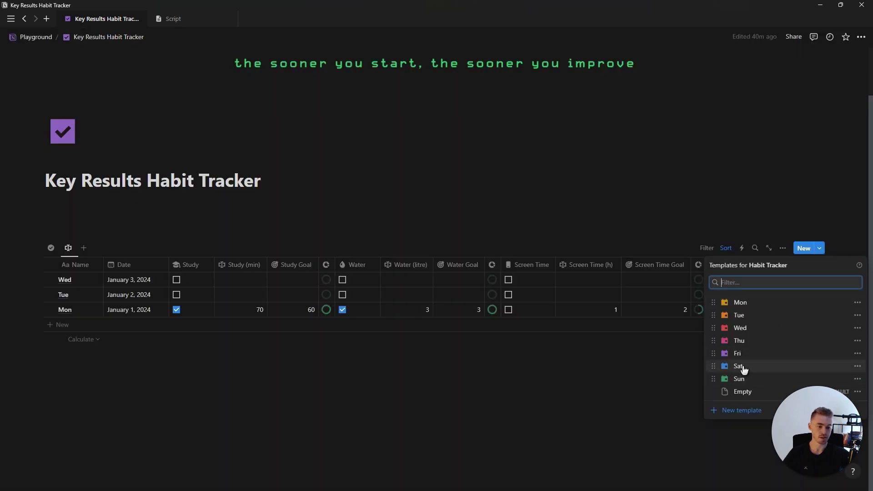
{"action": "left_click", "coordinate": [552, 389]}
{"action": "left_click", "coordinate": [93, 279]}
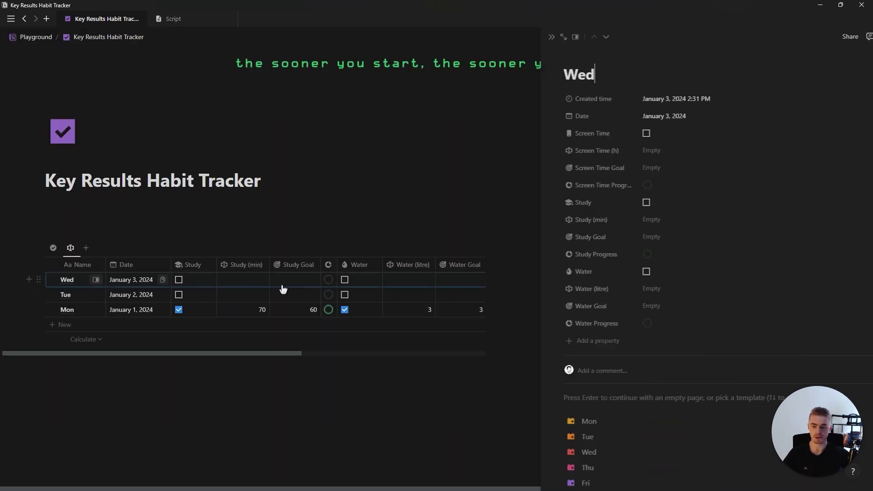
{"action": "scroll", "coordinate": [575, 296], "scroll_direction": "down", "scroll_amount": 2}
{"action": "left_click", "coordinate": [519, 362]}
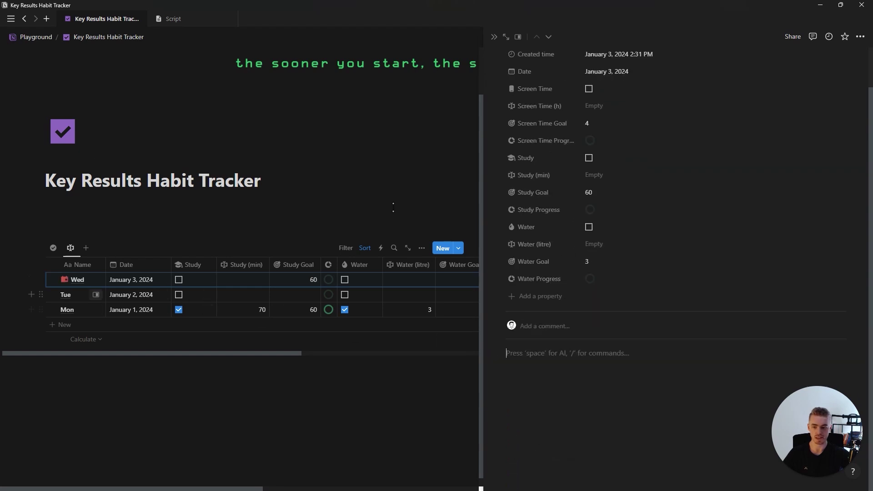
Step: Apply the Tue and Mon templates to their rows and close the side peek
{"action": "left_click", "coordinate": [549, 37]}
{"action": "scroll", "coordinate": [528, 373], "scroll_direction": "down", "scroll_amount": 3}
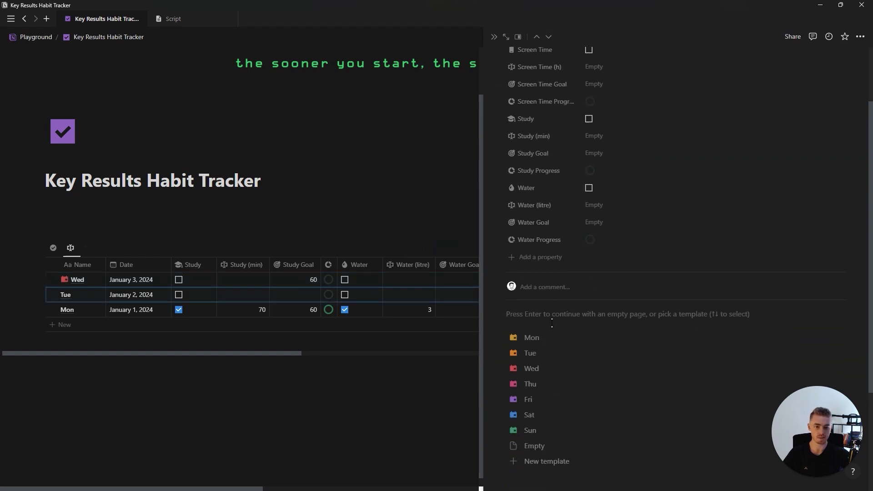
{"action": "left_click", "coordinate": [536, 347]}
{"action": "left_click", "coordinate": [548, 36]}
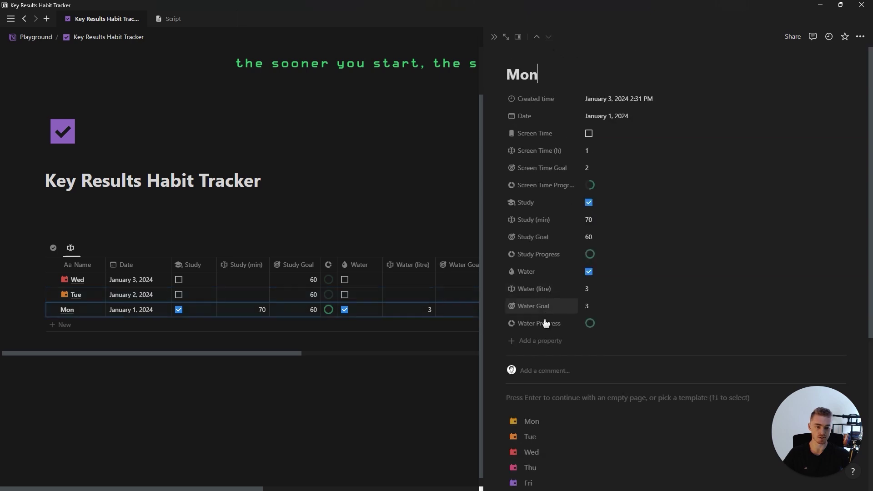
{"action": "left_click", "coordinate": [531, 421]}
{"action": "key", "text": "Escape"}
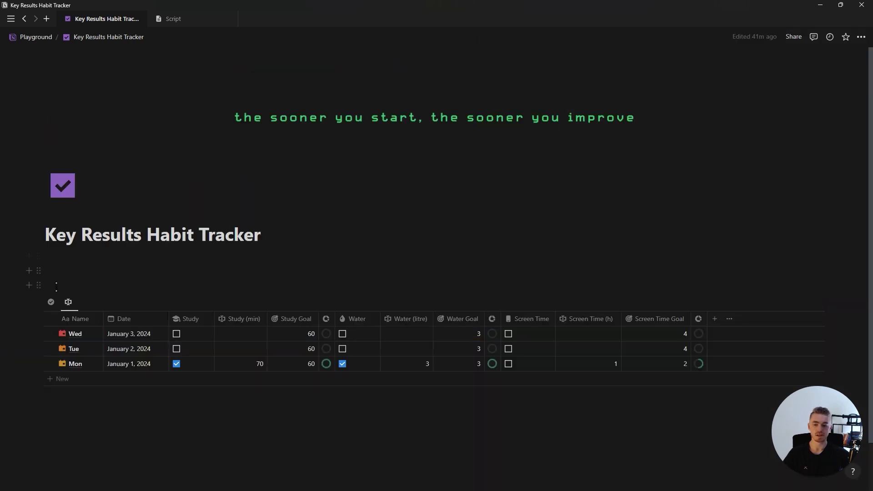
Step: In the first view, hide all properties except Name, Study, Water and Screen Time
{"action": "left_click", "coordinate": [783, 302]}
{"action": "left_click", "coordinate": [764, 327]}
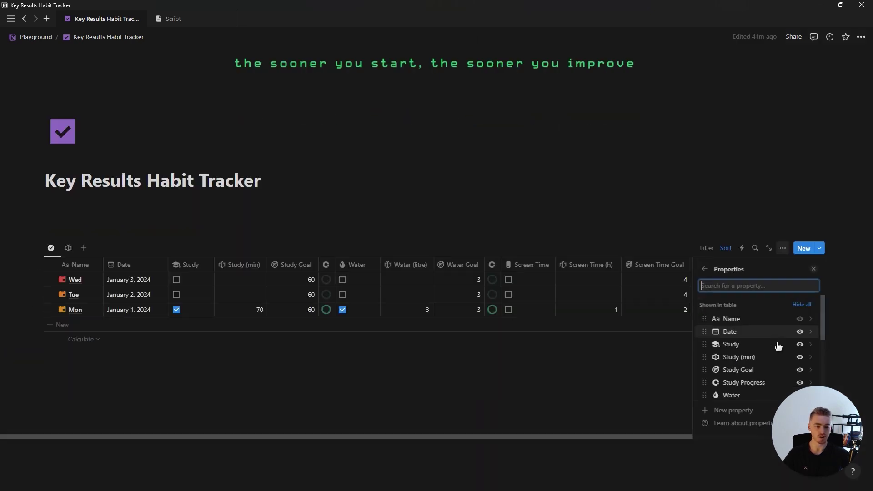
{"action": "left_click", "coordinate": [802, 304]}
{"action": "left_click", "coordinate": [797, 363]}
{"action": "scroll", "coordinate": [794, 364], "scroll_direction": "down", "scroll_amount": 2}
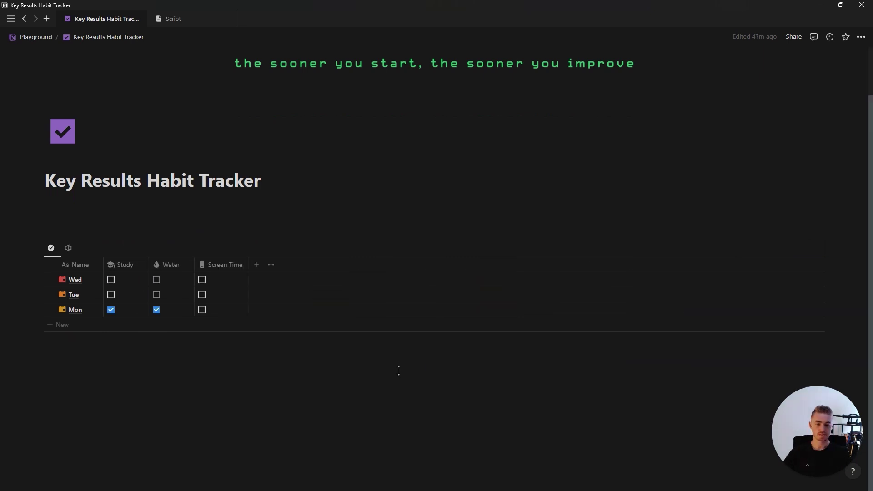
Step: Add a '5am Morning' checkbox column with a sun icon
{"action": "left_click", "coordinate": [256, 264]}
{"action": "type", "text": "c"}
{"action": "left_click", "coordinate": [728, 376]}
{"action": "type", "text": "5am M"}
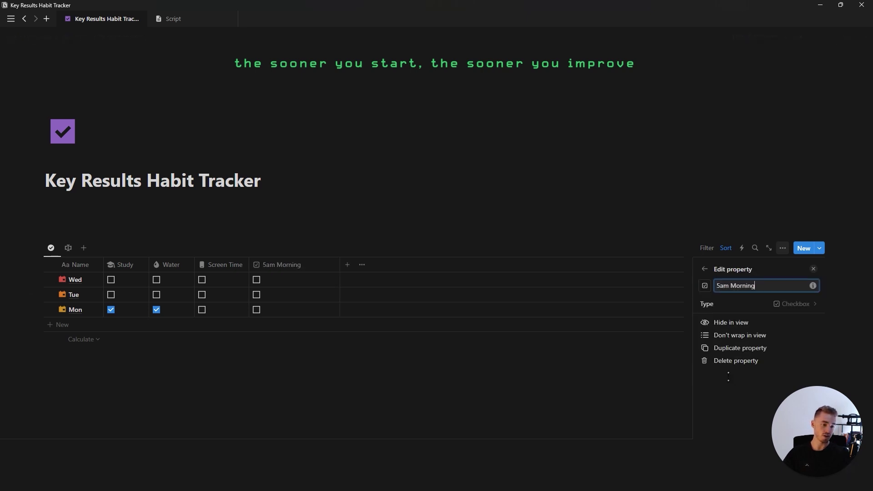
{"action": "type", "text": "orning"}
{"action": "left_click", "coordinate": [705, 285]}
{"action": "type", "text": "sun"}
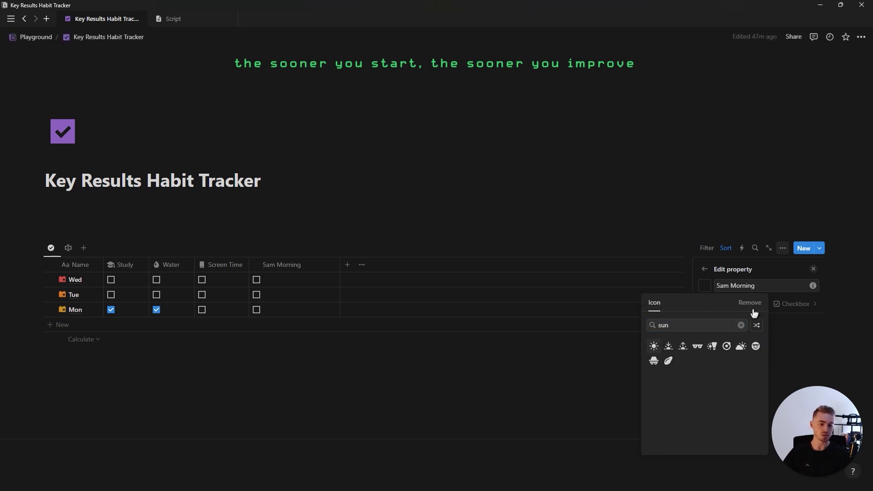
{"action": "key", "text": "Return"}
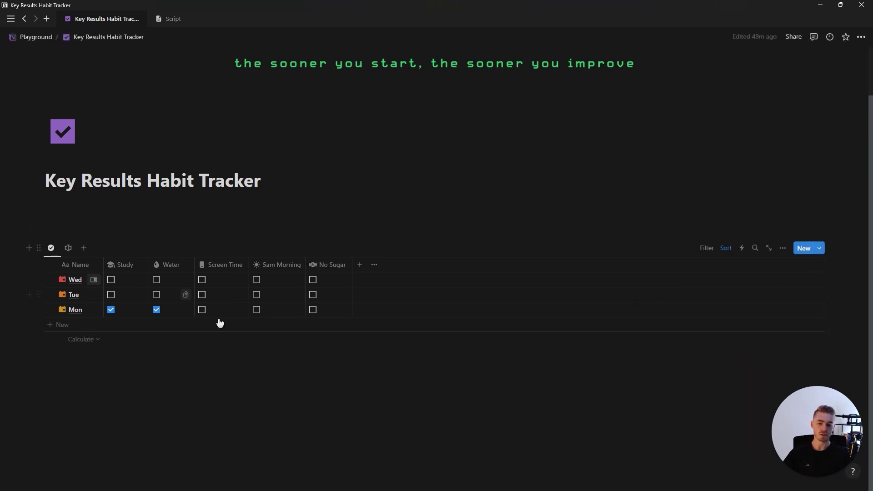
{"action": "left_click", "coordinate": [359, 265]}
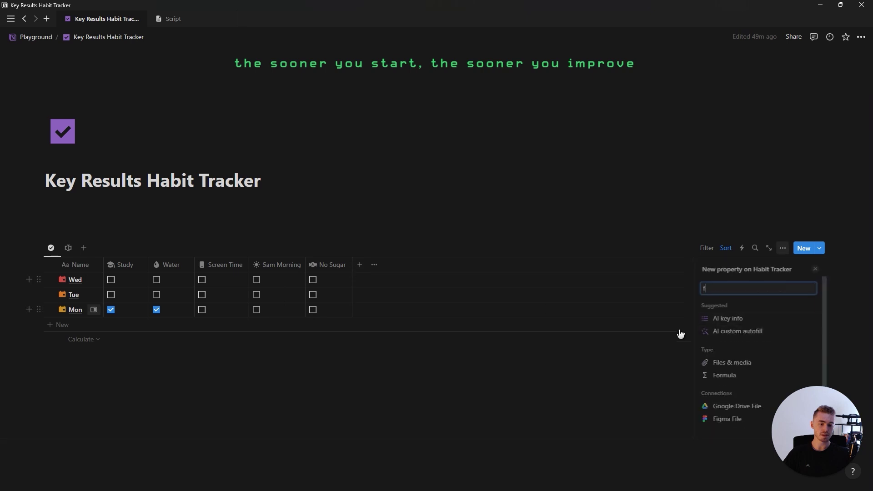
Step: Create a 'Daily Progress' formula property starting with Study.toNumber() + Water
{"action": "left_click", "coordinate": [763, 371]}
{"action": "type", "text": "Daily Progress"}
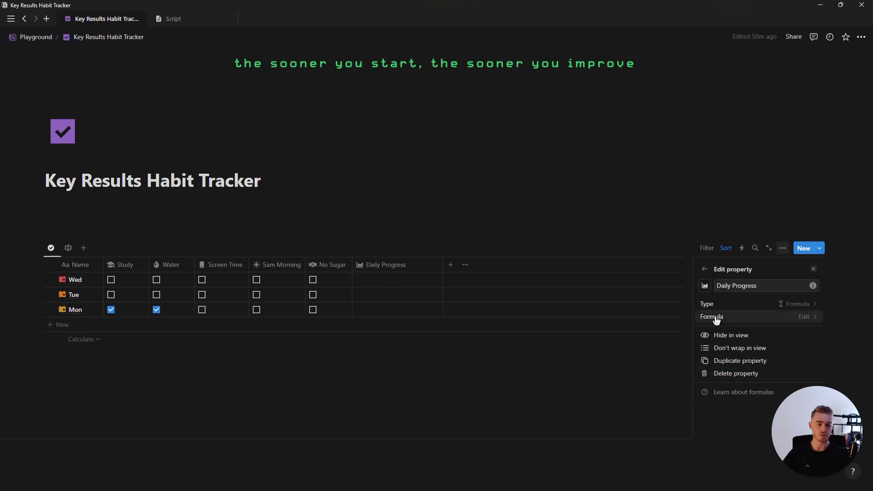
{"action": "left_click", "coordinate": [715, 316]}
{"action": "left_click", "coordinate": [512, 401]}
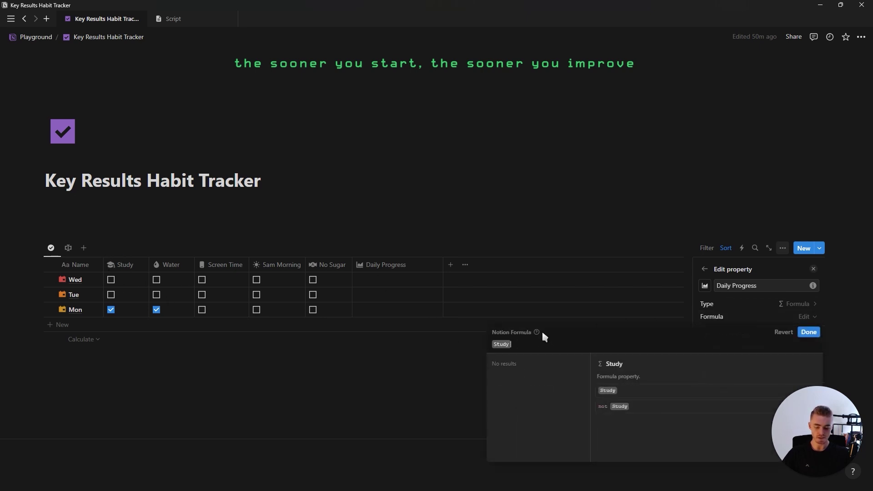
{"action": "type", "text": ".toNumber() +"}
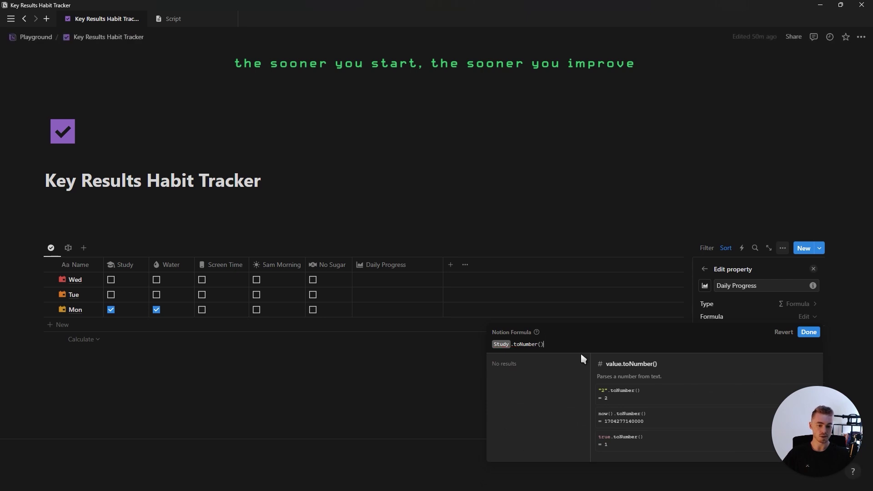
{"action": "key", "text": "shift+Return"}
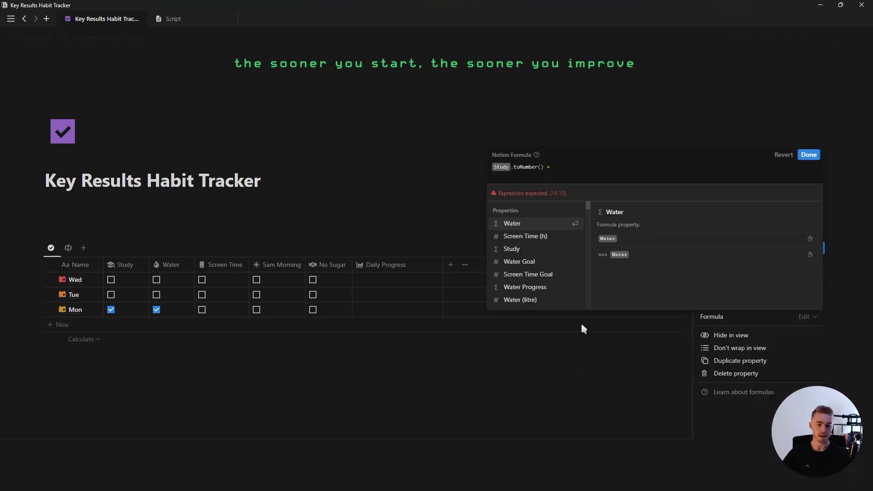
{"action": "left_click", "coordinate": [536, 225]}
{"action": "type", "text": ".toNumber() +"}
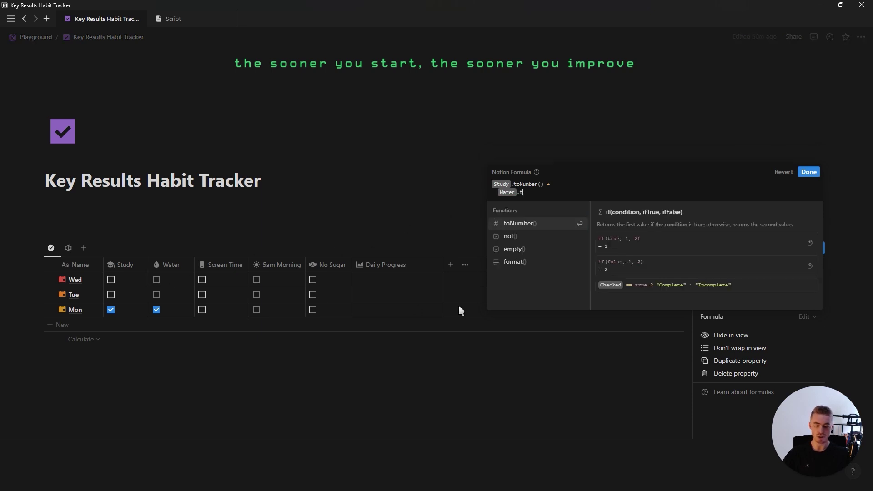
{"action": "key", "text": "shift+Return"}
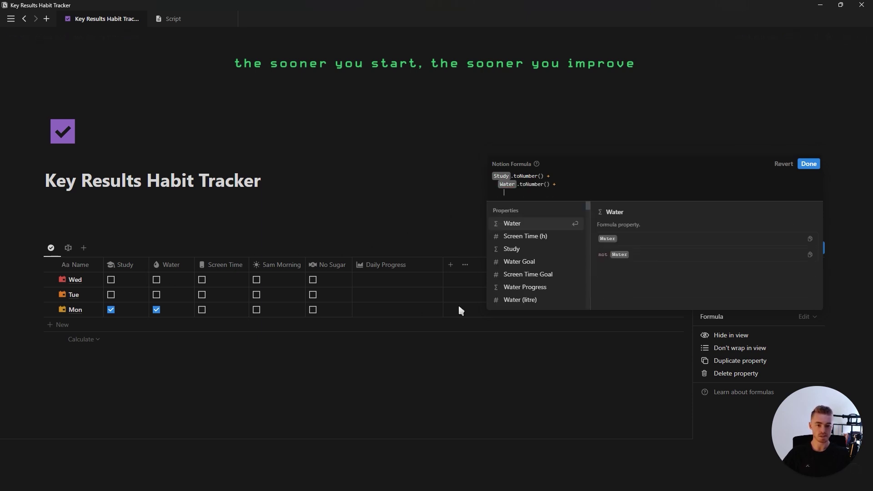
Step: Complete the formula as round(((five habits summed)/5)*100)/100 and save it
{"action": "type", "text": "Screen Time.toNumber() + 5am Morning.toNumber() + No Sugar.toNumber()"}
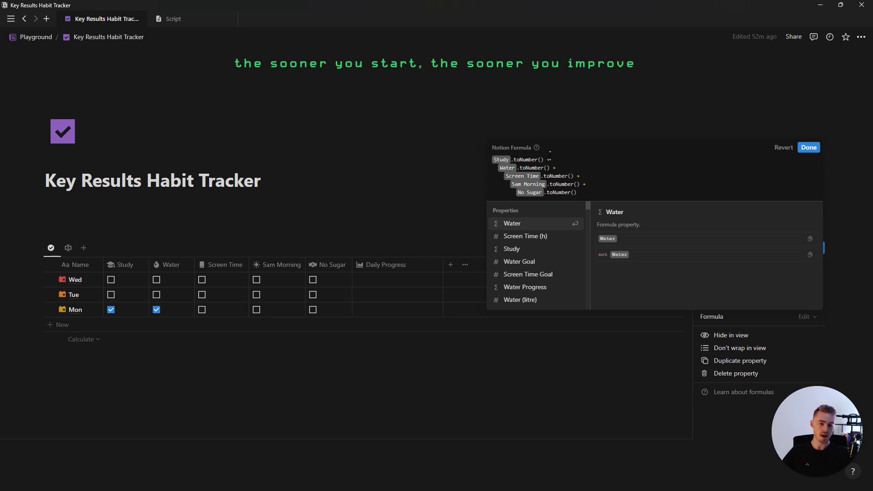
{"action": "type", "text": "()) /"}
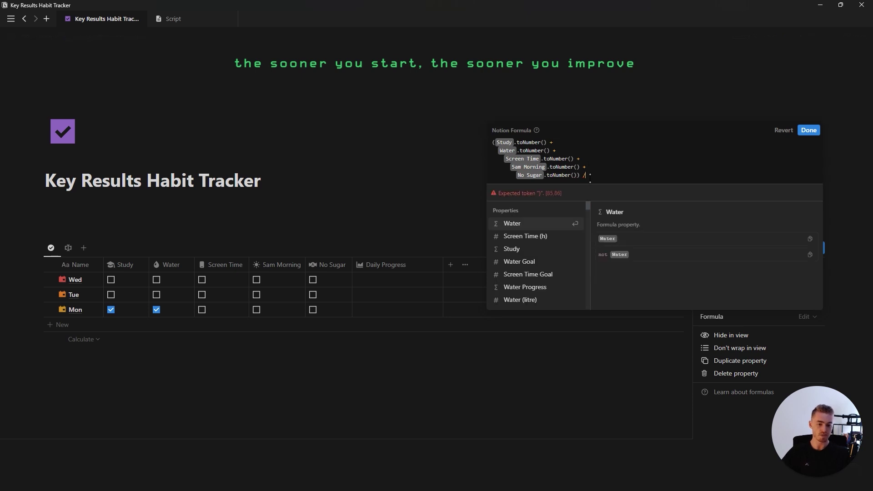
{"action": "type", "text": "5"}
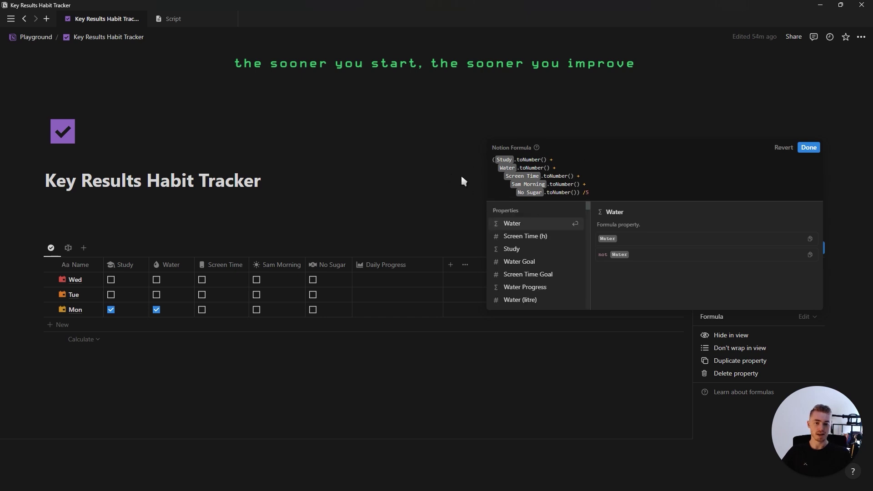
{"action": "key", "text": "shift+Return"}
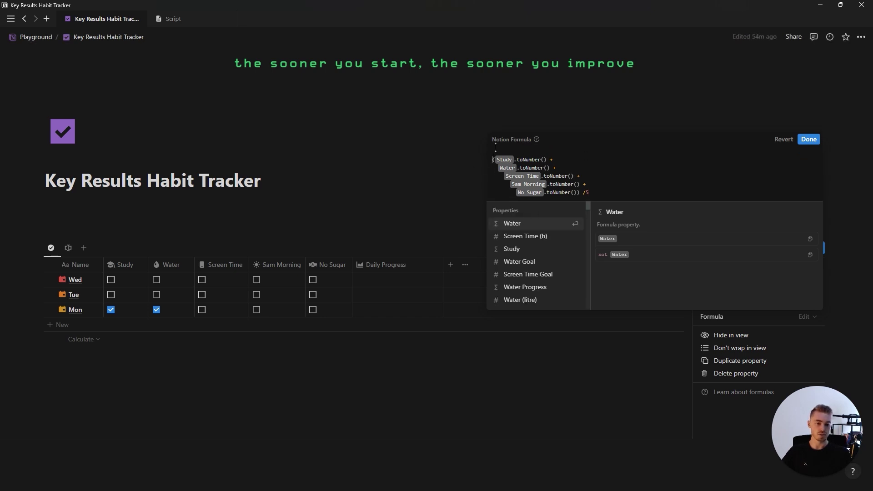
{"action": "type", "text": "round(("}
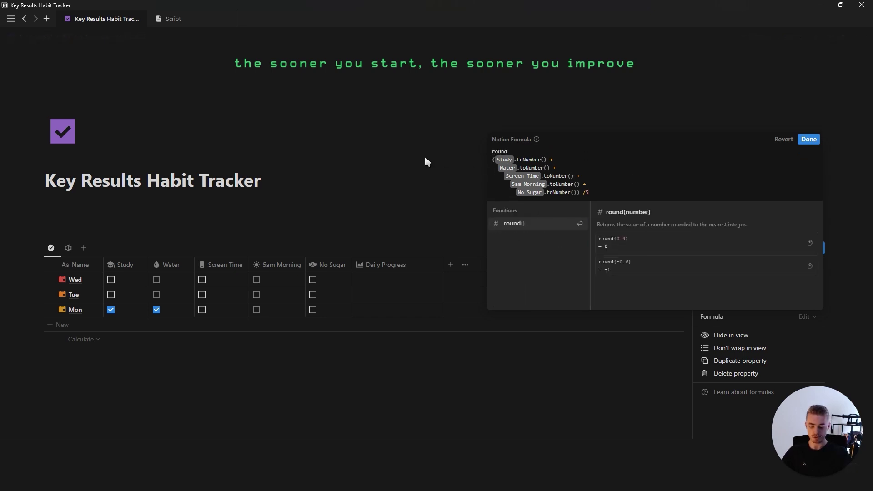
{"action": "left_click", "coordinate": [648, 167]}
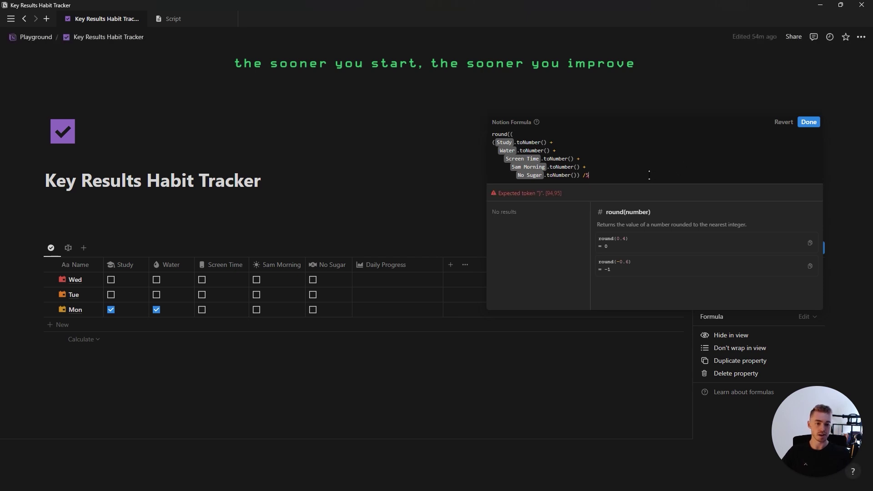
{"action": "key", "text": "shift+Return"}
{"action": "type", "text": ")*100)"}
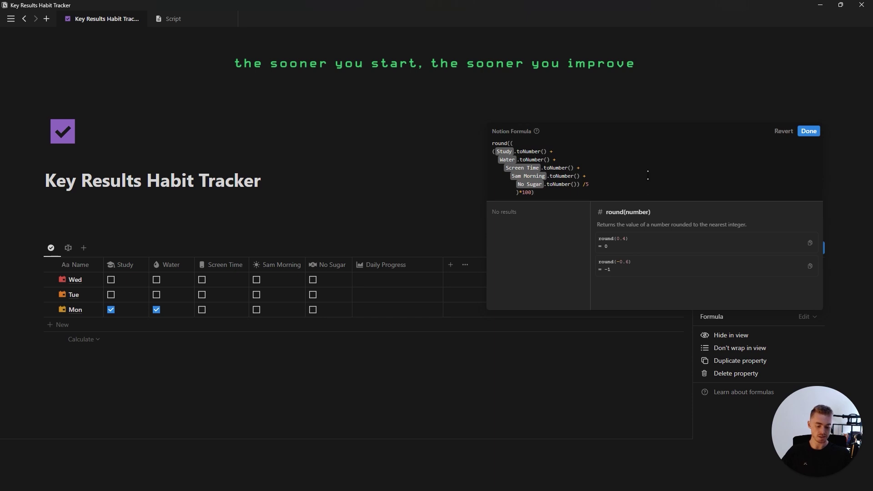
{"action": "type", "text": "/100"}
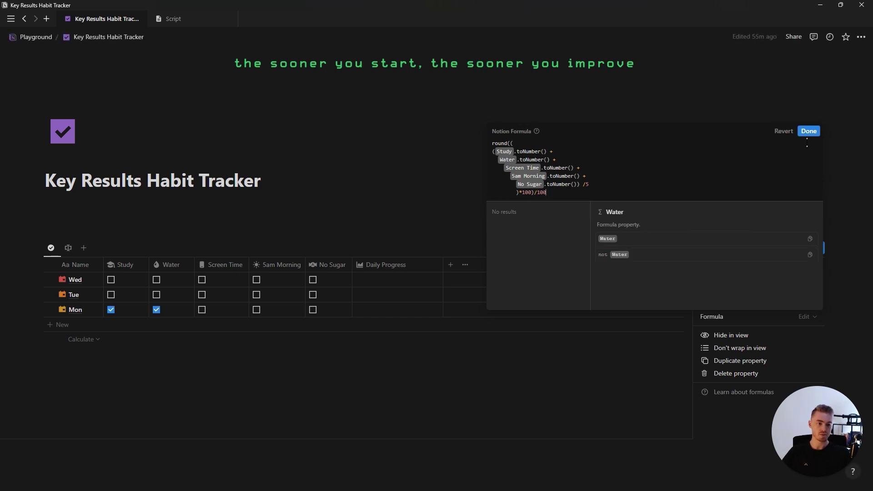
{"action": "left_click", "coordinate": [809, 132]}
Step: Format Daily Progress as a percent shown as a bar
{"action": "left_click", "coordinate": [737, 330]}
{"action": "left_click", "coordinate": [748, 217]}
{"action": "left_click", "coordinate": [757, 320]}
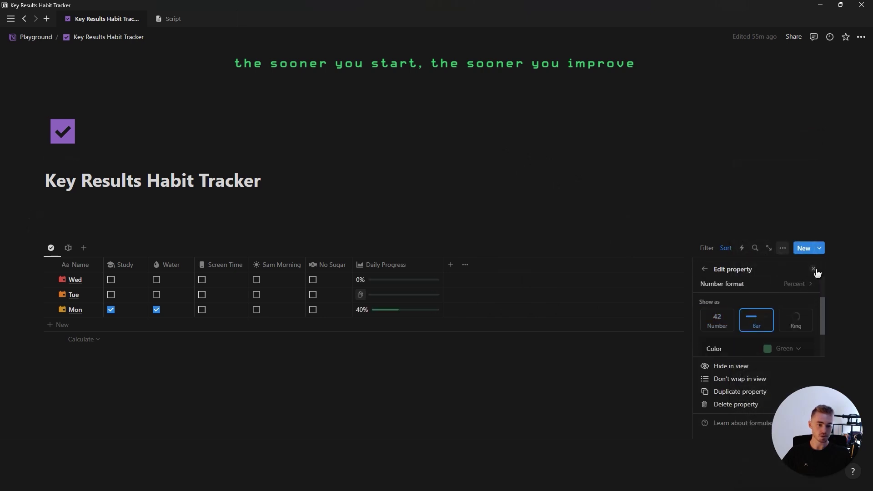
{"action": "left_click", "coordinate": [816, 271]}
Step: Tick Mon's 5am Morning and No Sugar boxes so it reaches 80%
{"action": "left_click", "coordinate": [256, 310]}
{"action": "left_click", "coordinate": [313, 310]}
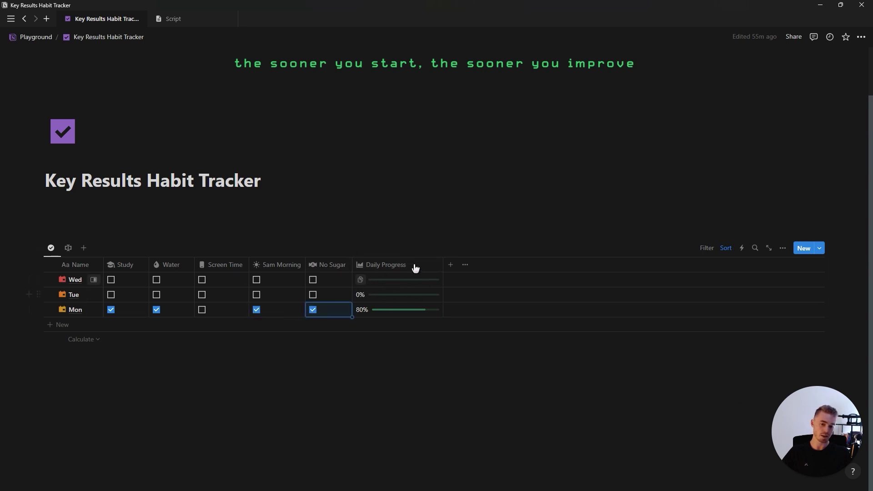
{"action": "scroll", "coordinate": [355, 369], "scroll_direction": "up", "scroll_amount": 2}
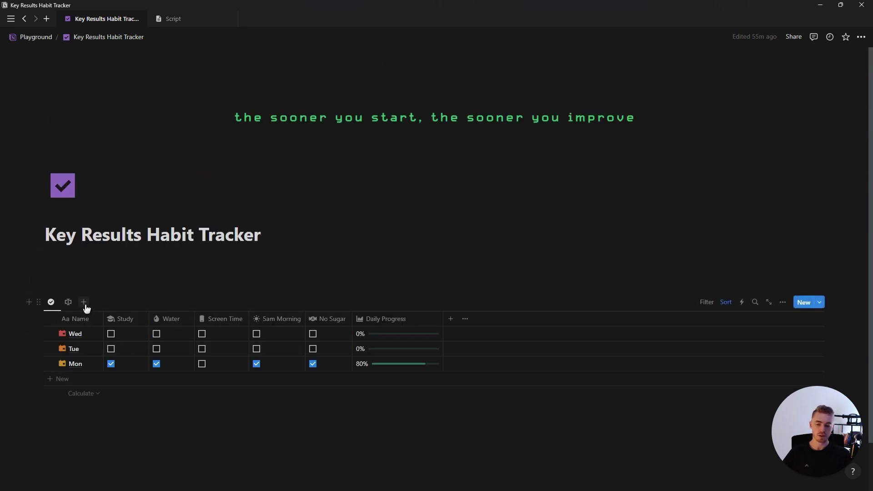
Step: Add a Calendar view with the database title hidden and a calendar icon
{"action": "left_click", "coordinate": [84, 302]}
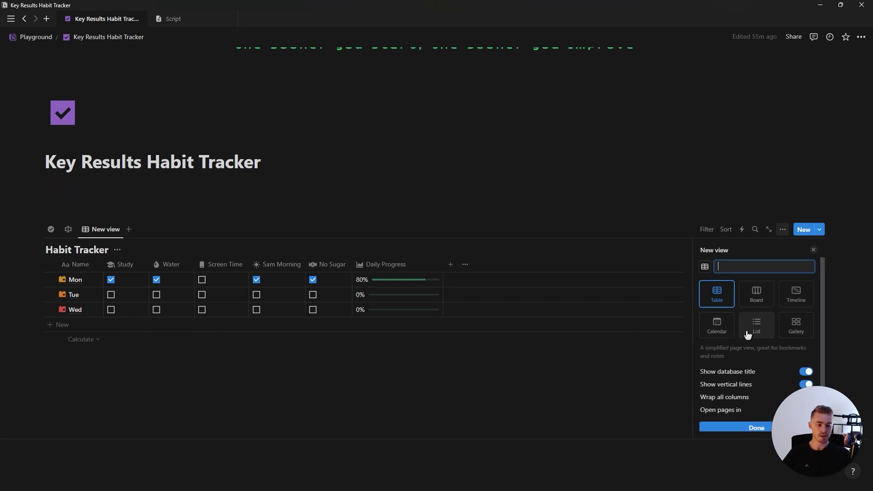
{"action": "left_click", "coordinate": [729, 327]}
{"action": "left_click", "coordinate": [748, 364]}
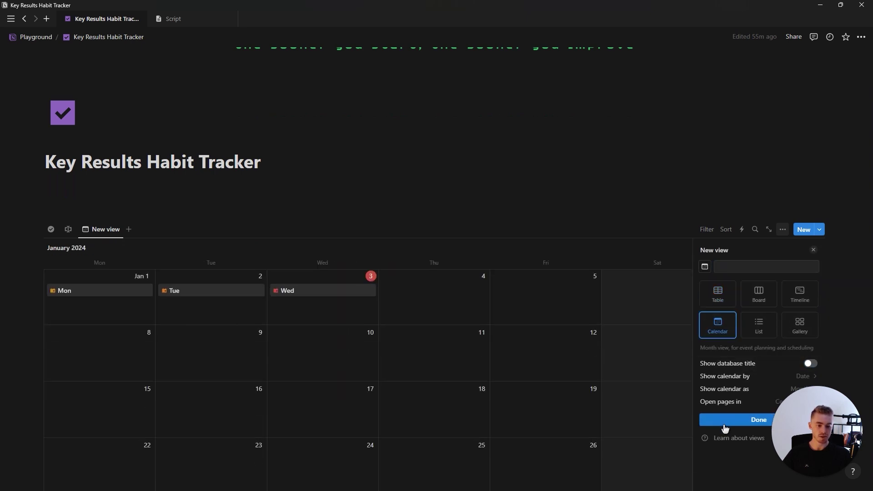
{"action": "left_click", "coordinate": [705, 266]}
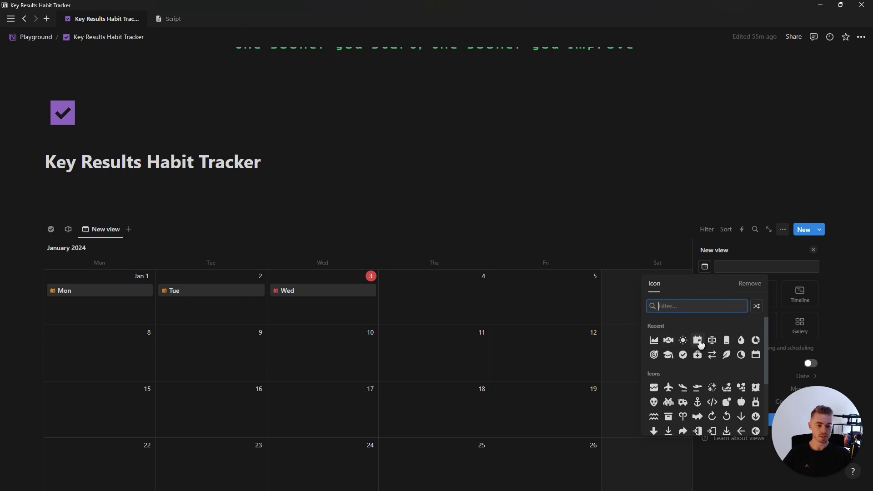
{"action": "left_click", "coordinate": [698, 341]}
{"action": "left_click", "coordinate": [736, 416]}
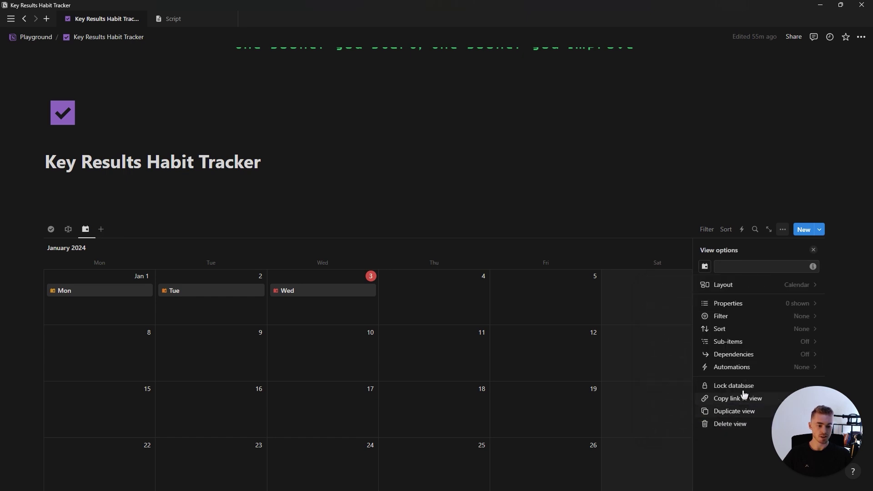
Step: Show the Daily Progress property on the calendar cards
{"action": "left_click", "coordinate": [733, 304]}
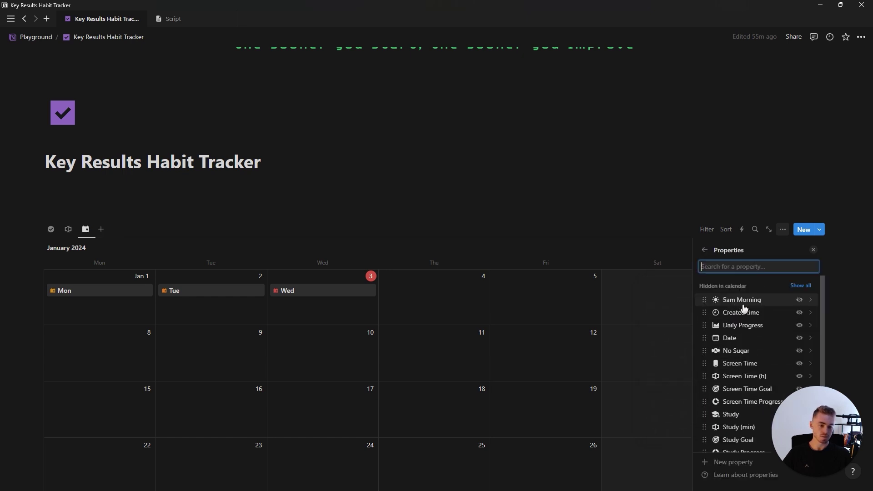
{"action": "left_click", "coordinate": [799, 326]}
{"action": "left_click", "coordinate": [813, 250]}
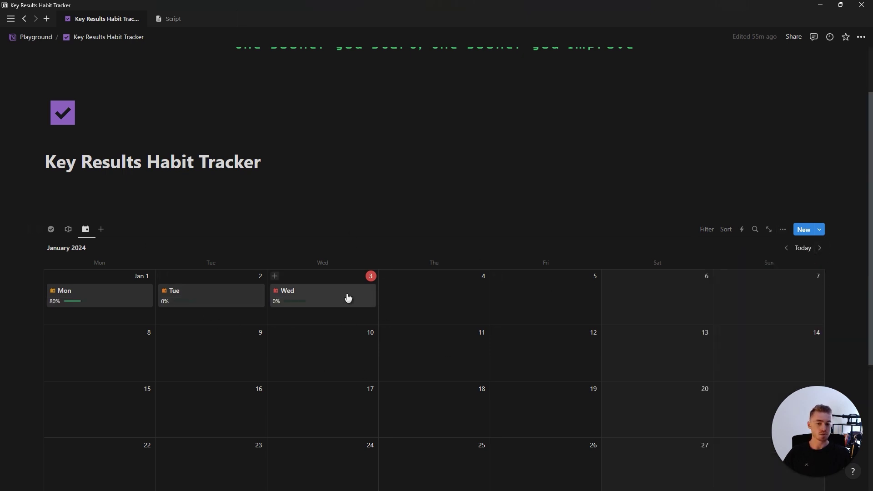
{"action": "left_click", "coordinate": [820, 230]}
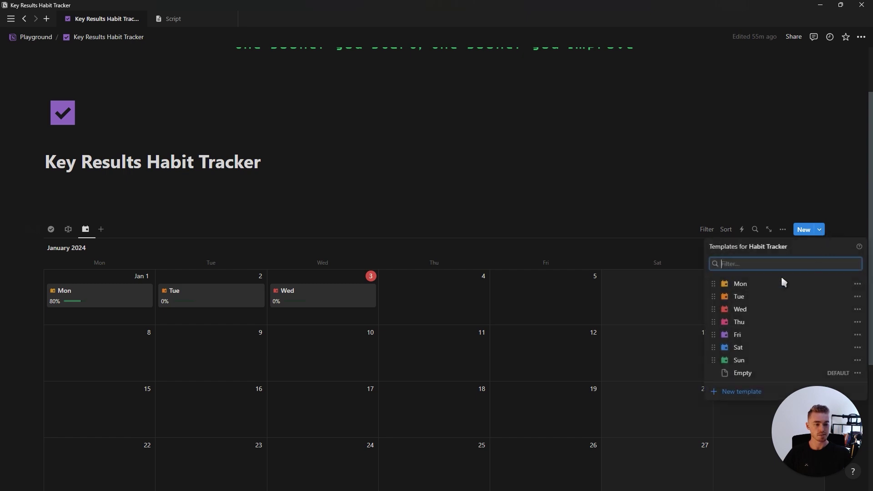
Step: Set the Mon template to repeat weekly on Monday
{"action": "left_click", "coordinate": [858, 284]}
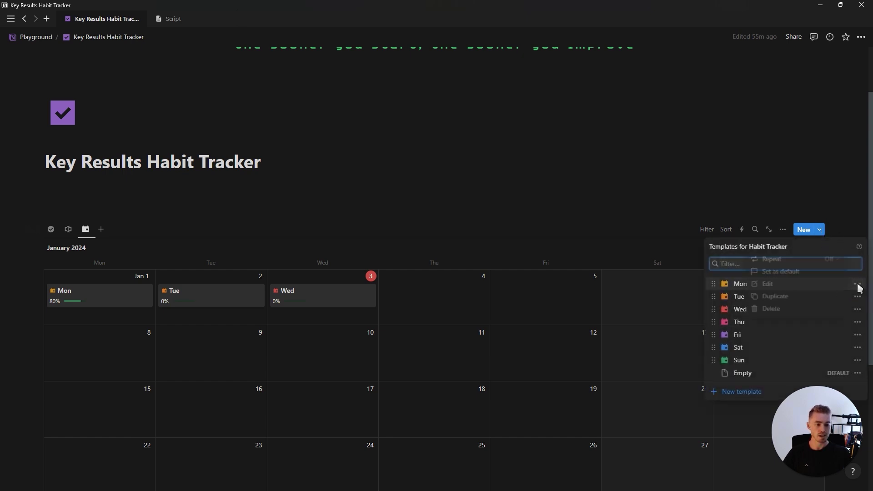
{"action": "left_click", "coordinate": [779, 264]}
{"action": "left_click", "coordinate": [783, 286]}
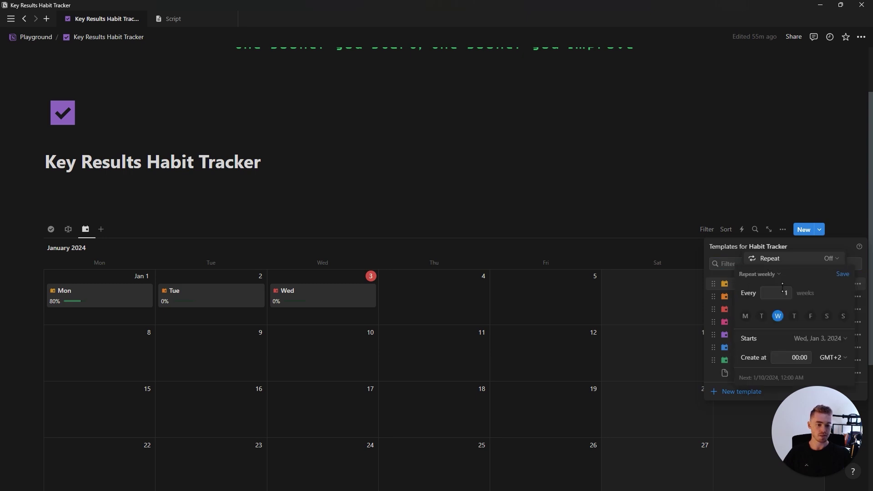
{"action": "left_click", "coordinate": [746, 317]}
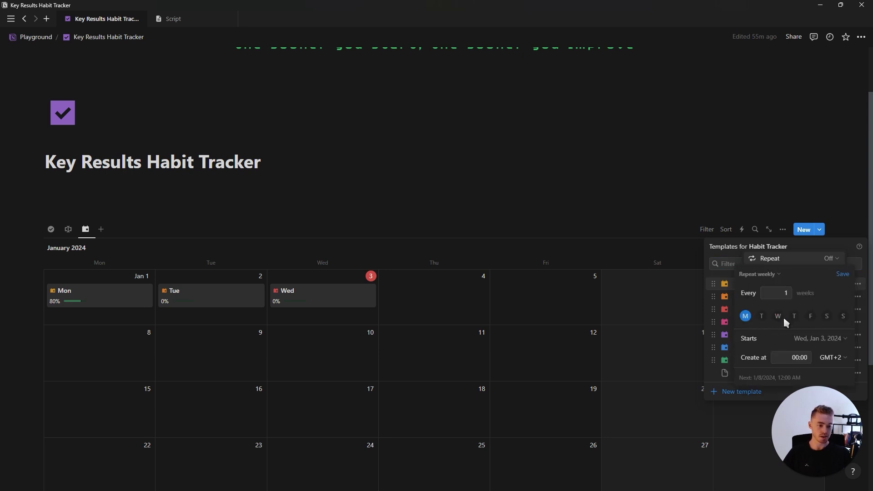
{"action": "left_click", "coordinate": [843, 274]}
{"action": "left_click", "coordinate": [848, 249]}
Step: Set the Tue template to repeat weekly on Tuesday only, removing Wednesday
{"action": "left_click", "coordinate": [857, 296]}
{"action": "left_click", "coordinate": [780, 276]}
{"action": "left_click", "coordinate": [783, 299]}
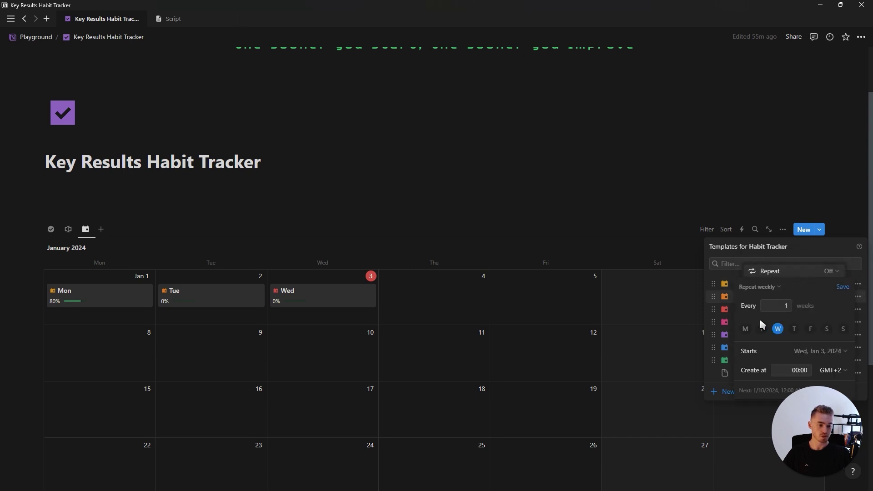
{"action": "left_click", "coordinate": [762, 329]}
{"action": "left_click", "coordinate": [778, 329]}
{"action": "left_click", "coordinate": [848, 286]}
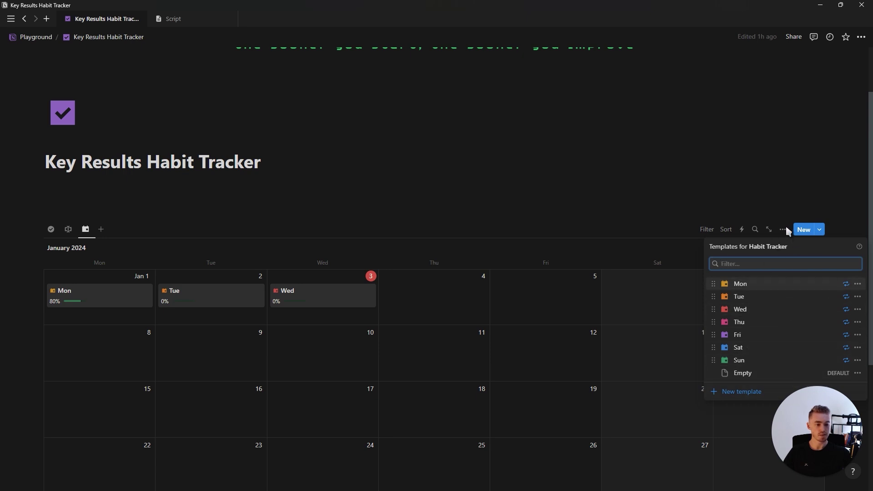
{"action": "left_click", "coordinate": [784, 231]}
{"action": "left_click", "coordinate": [784, 230]}
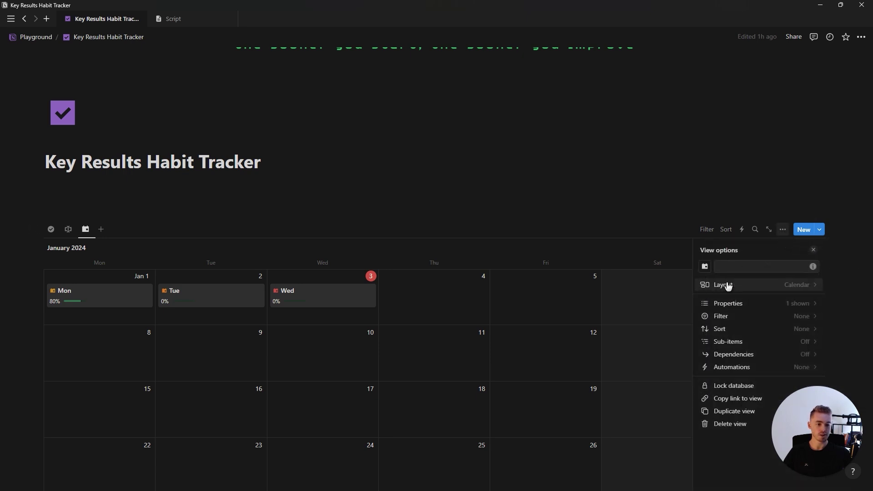
Step: Base the calendar layout on Created time
{"action": "left_click", "coordinate": [749, 286]}
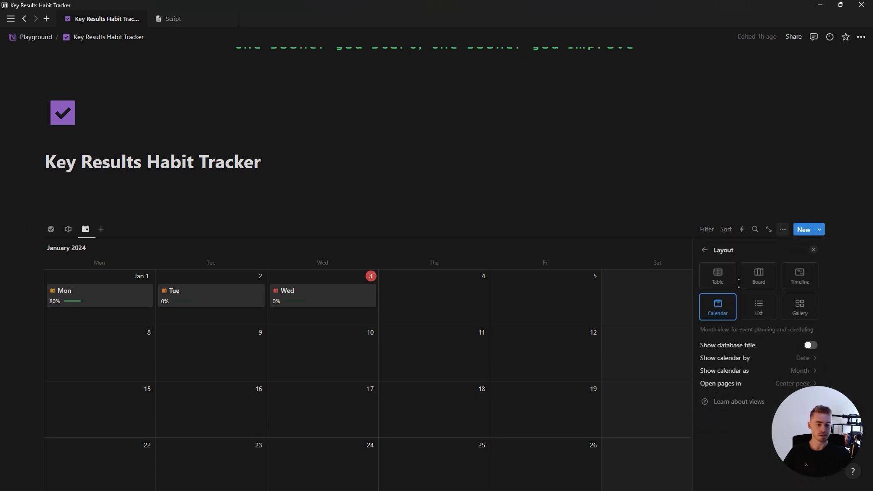
{"action": "left_click", "coordinate": [780, 363]}
{"action": "left_click", "coordinate": [723, 392]}
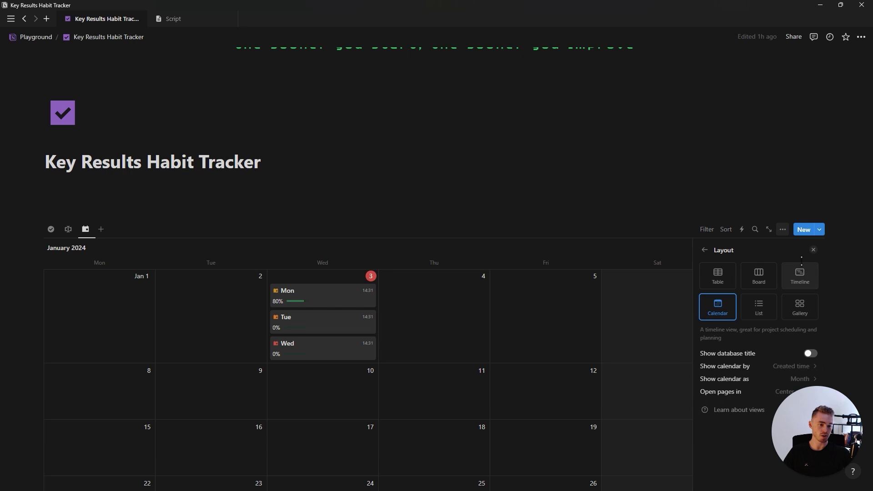
{"action": "left_click", "coordinate": [814, 250]}
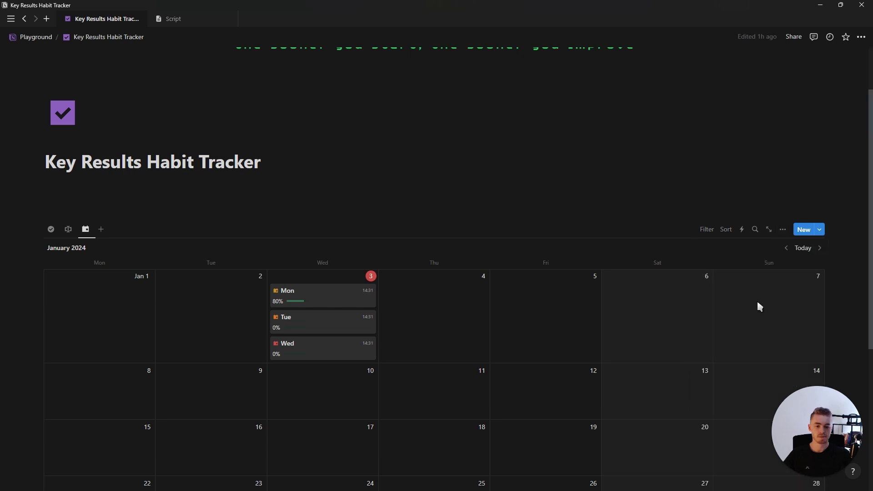
Step: On Mon's page set Created time and Date to always hide, then return to the table view
{"action": "left_click", "coordinate": [339, 303]}
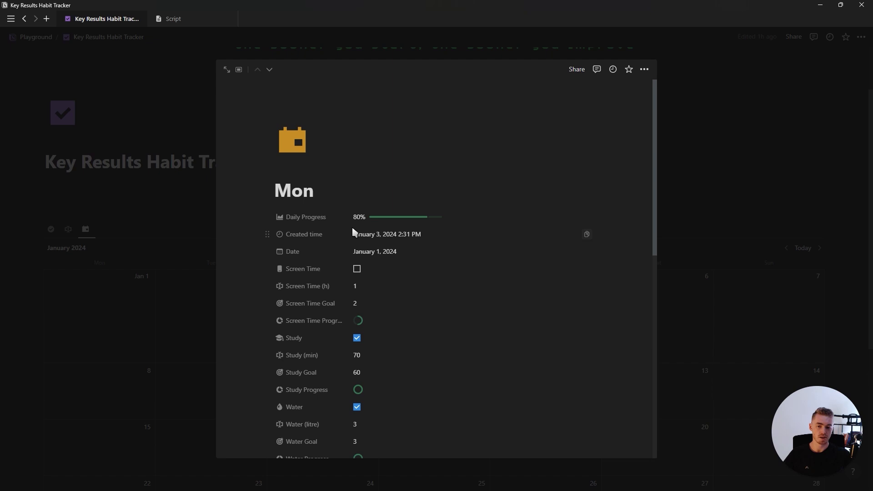
{"action": "left_click", "coordinate": [332, 234]}
{"action": "mouse_move", "coordinate": [353, 284]}
{"action": "left_click", "coordinate": [411, 293]}
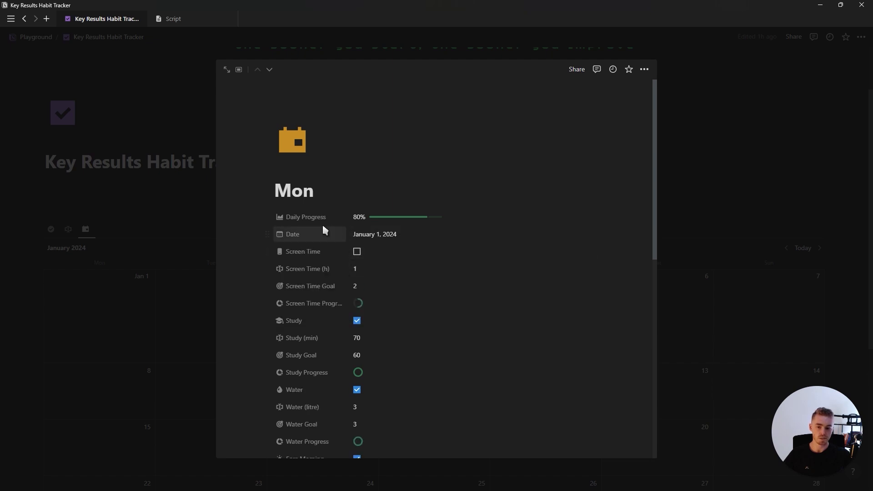
{"action": "left_click", "coordinate": [334, 234]}
{"action": "left_click", "coordinate": [398, 296]}
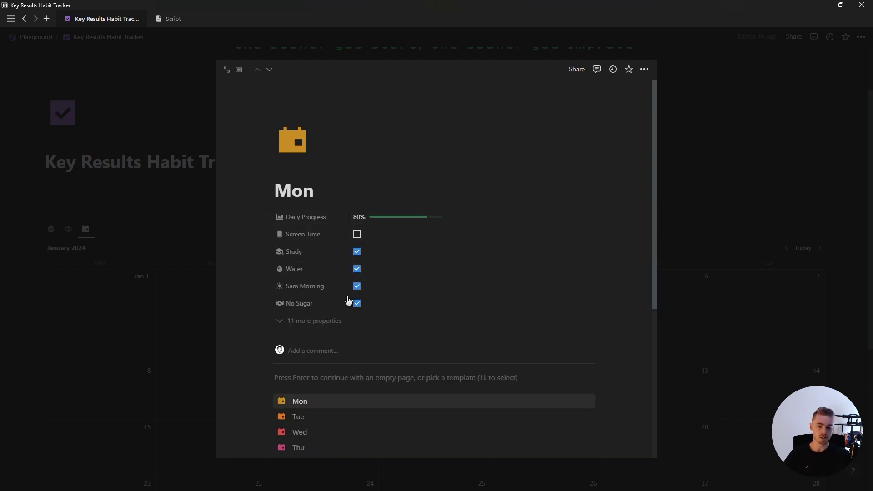
{"action": "left_click", "coordinate": [319, 324]}
{"action": "scroll", "coordinate": [361, 241], "scroll_direction": "down", "scroll_amount": 4}
{"action": "left_click", "coordinate": [332, 343]}
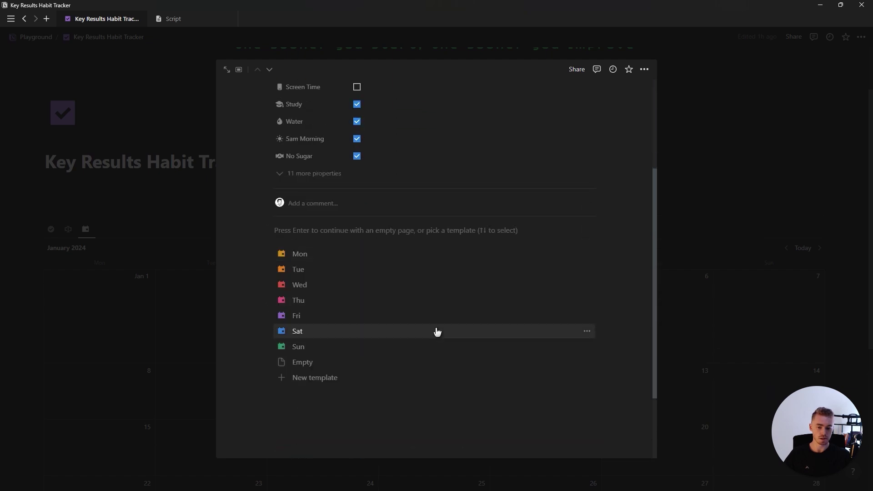
{"action": "key", "text": "Escape"}
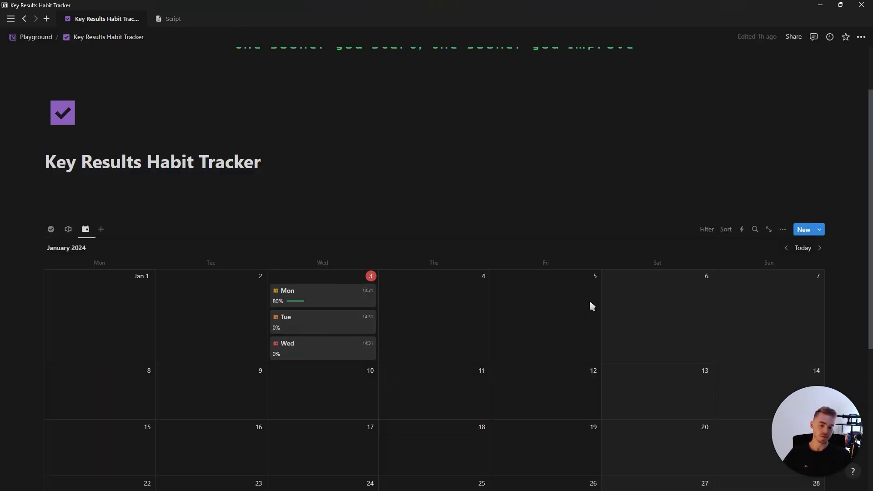
{"action": "left_click", "coordinate": [69, 229]}
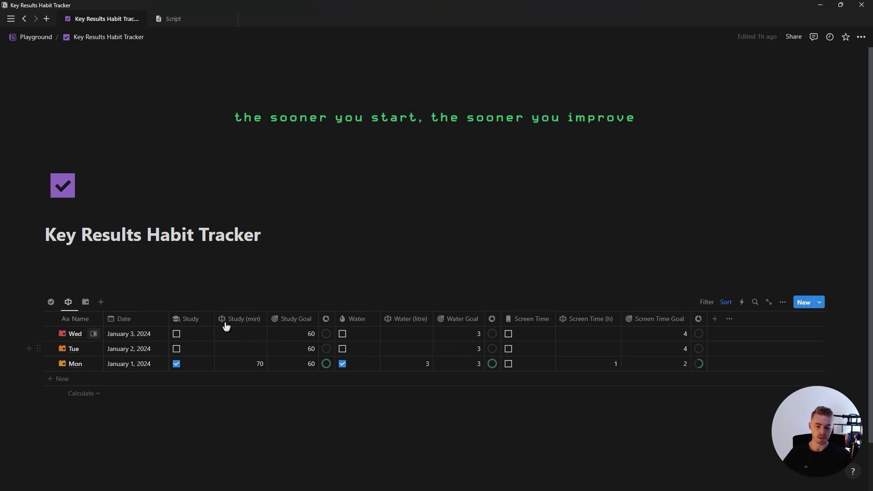
Step: In the checkbox habits view, filter entries to those with Created time of Today
{"action": "left_click", "coordinate": [51, 302]}
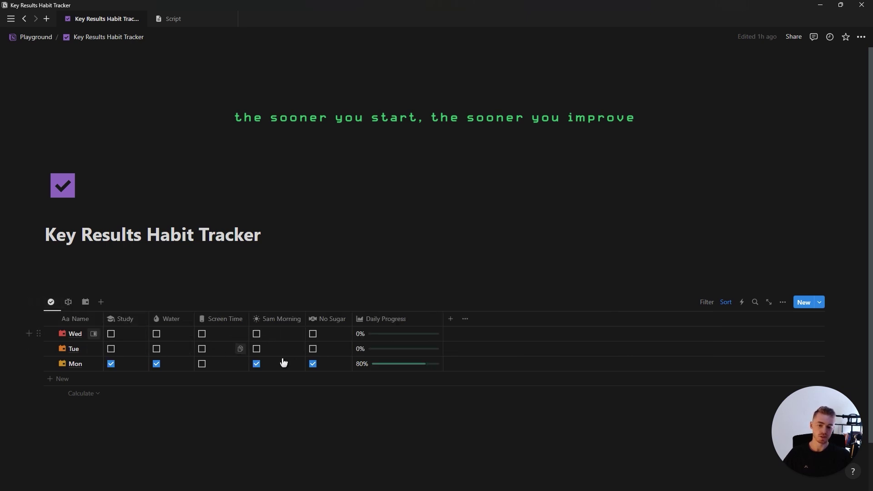
{"action": "scroll", "coordinate": [579, 408], "scroll_direction": "down", "scroll_amount": 1}
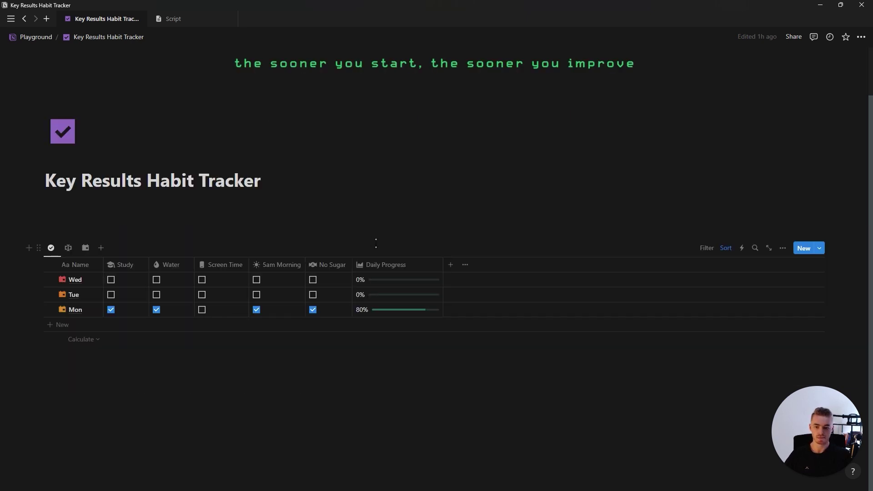
{"action": "left_click", "coordinate": [708, 248]}
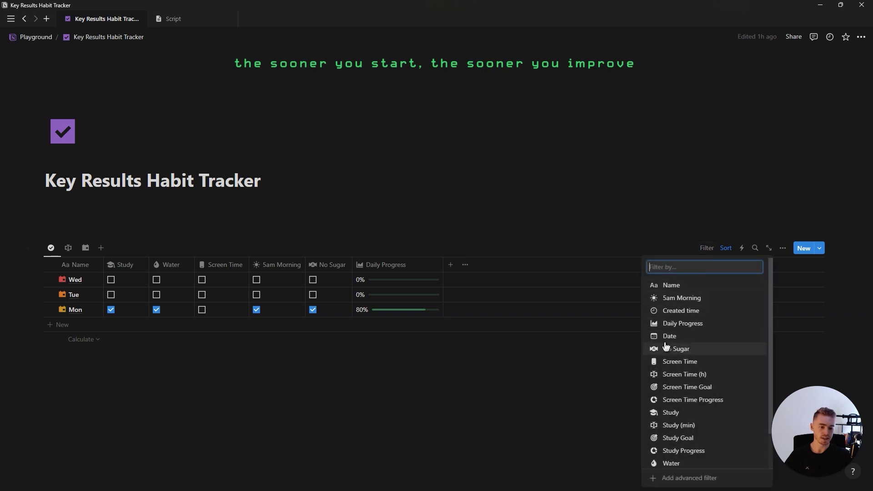
{"action": "left_click", "coordinate": [664, 311]}
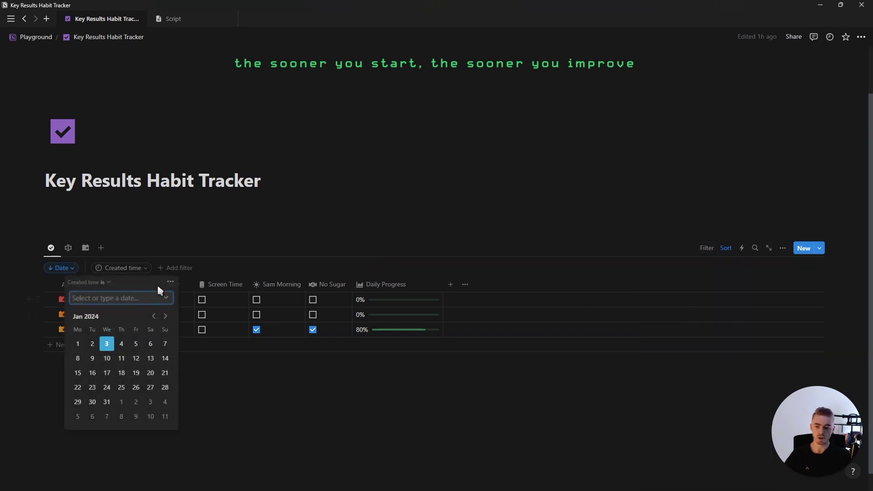
{"action": "left_click", "coordinate": [168, 298]}
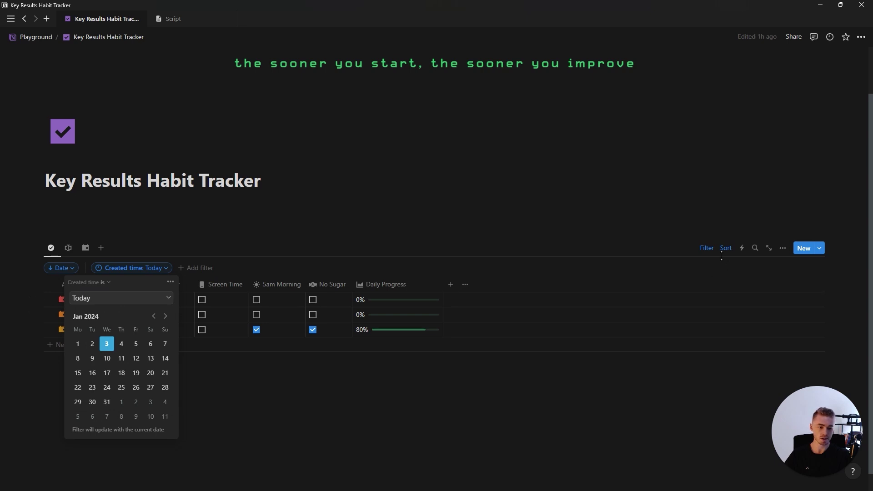
{"action": "left_click", "coordinate": [705, 249]}
Step: Group the habits table by Created time, using a Month interval
{"action": "left_click", "coordinate": [781, 251]}
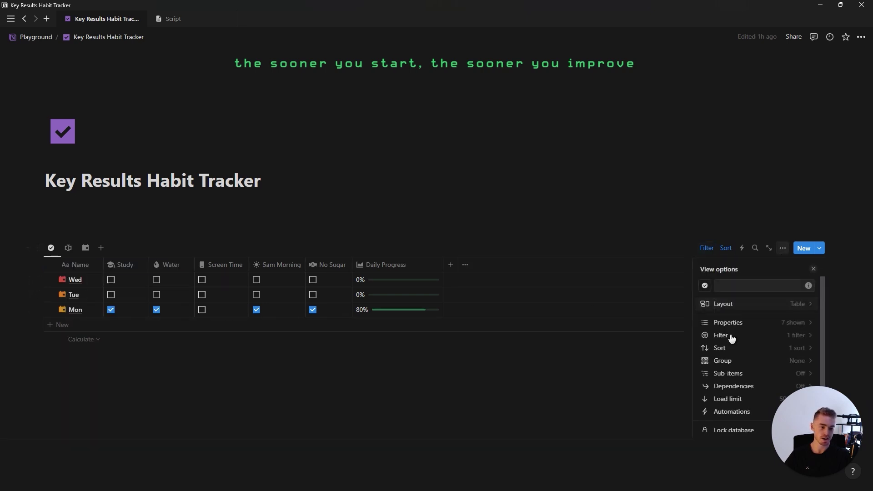
{"action": "left_click", "coordinate": [726, 362]}
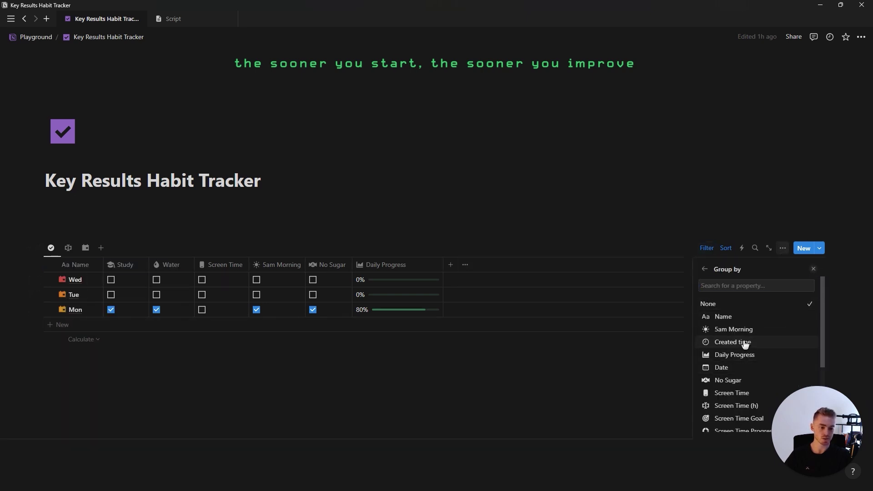
{"action": "left_click", "coordinate": [744, 343]}
{"action": "left_click", "coordinate": [742, 300]}
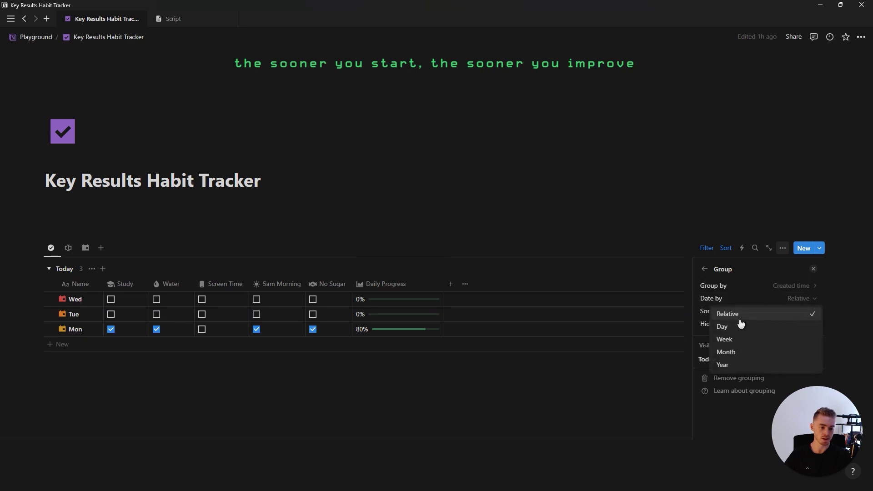
{"action": "left_click", "coordinate": [734, 353]}
{"action": "left_click", "coordinate": [814, 270]}
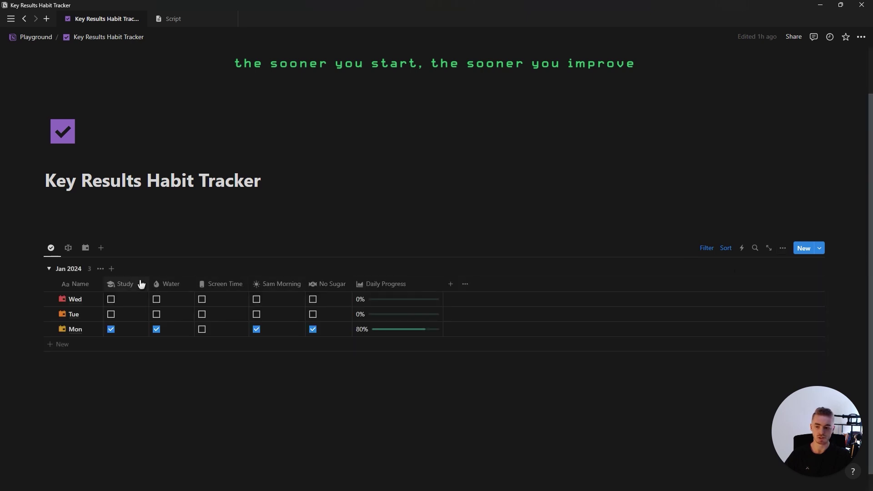
Step: Show the average Daily Progress (26.667%) in the Jan 2024 group header
{"action": "left_click", "coordinate": [93, 270]}
{"action": "mouse_move", "coordinate": [94, 338]}
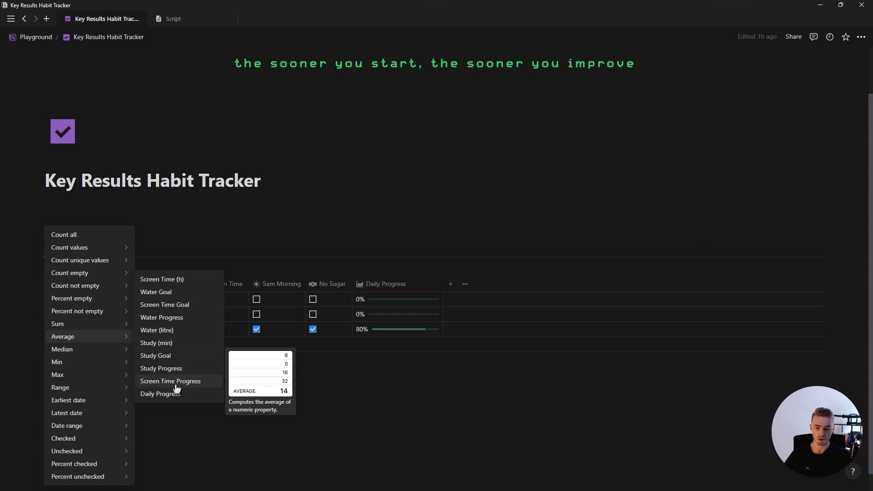
{"action": "left_click", "coordinate": [175, 394]}
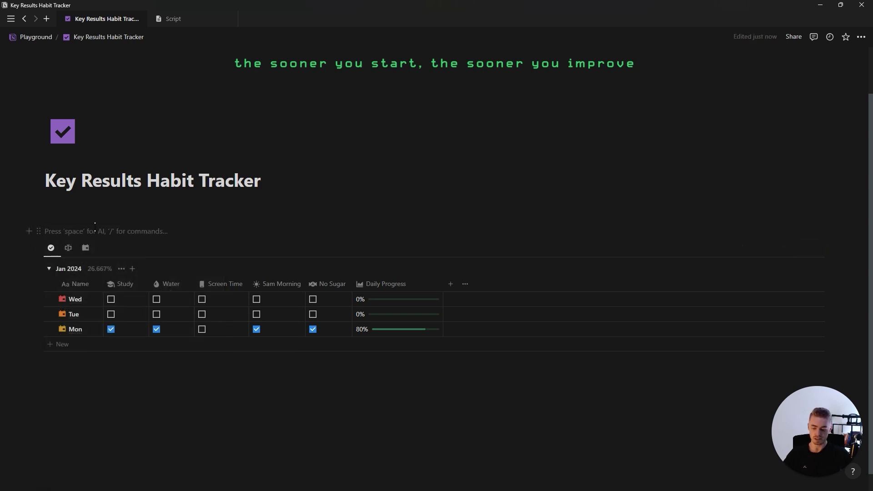
Step: Add a callout titled 'Habit Tracker' in purple text above the habits table, then move the table into it
{"action": "left_click", "coordinate": [94, 227]}
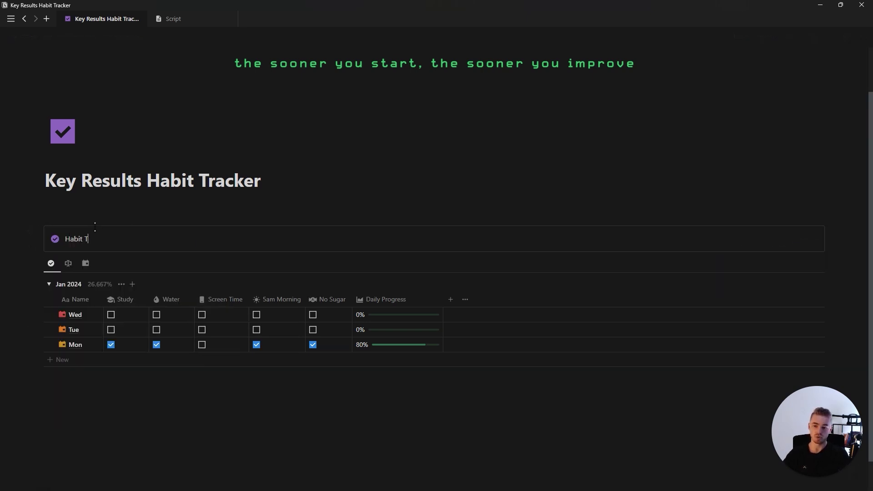
{"action": "left_click_drag", "start_coordinate": [68, 232], "coordinate": [64, 239]}
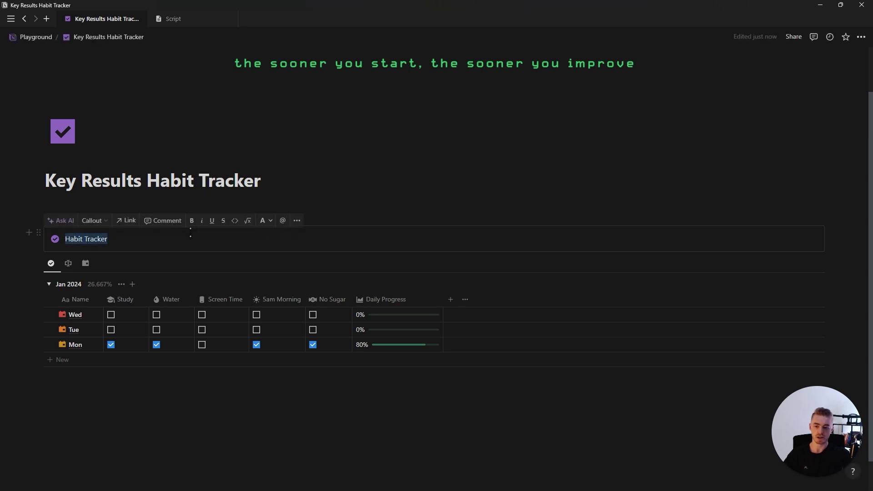
{"action": "left_click", "coordinate": [264, 225]}
{"action": "left_click", "coordinate": [259, 307]}
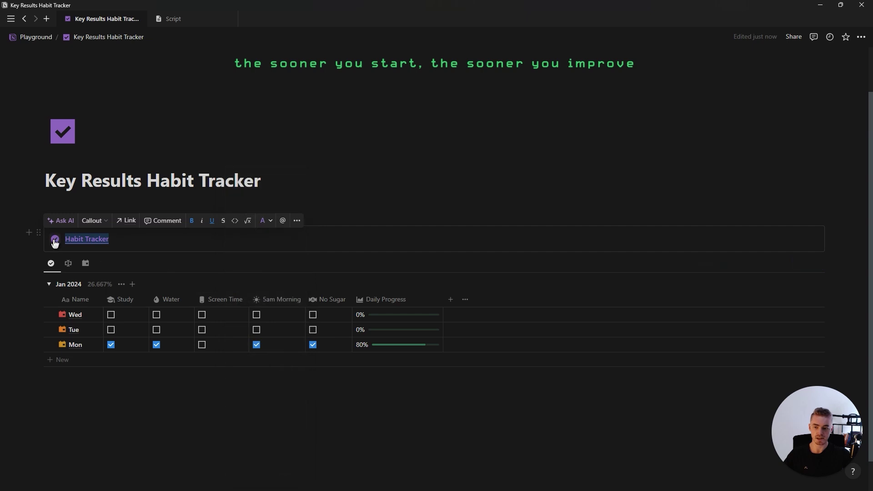
{"action": "left_click_drag", "start_coordinate": [39, 266], "coordinate": [79, 246]}
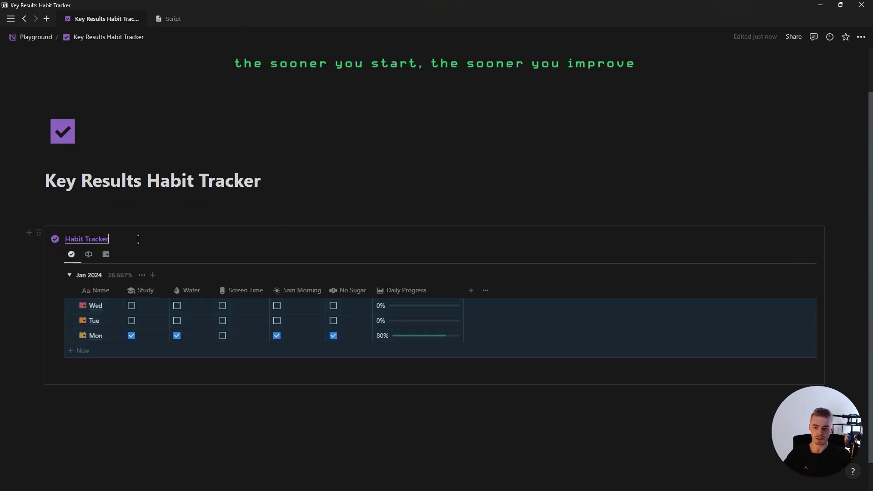